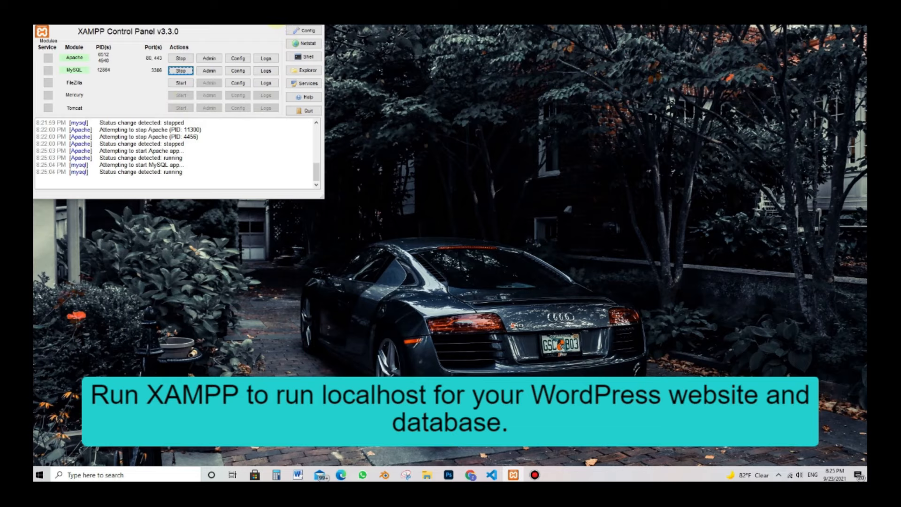
# Switch to Chrome and open the wordpress database in the localhost phpMyAdmin.
pyautogui.click(471, 475)
pyautogui.write('php')
pyautogui.press('Down')
pyautogui.press('Down')
pyautogui.press('Down')
pyautogui.press('Down')
pyautogui.press('Down')
pyautogui.press('Down')
pyautogui.press('Down')
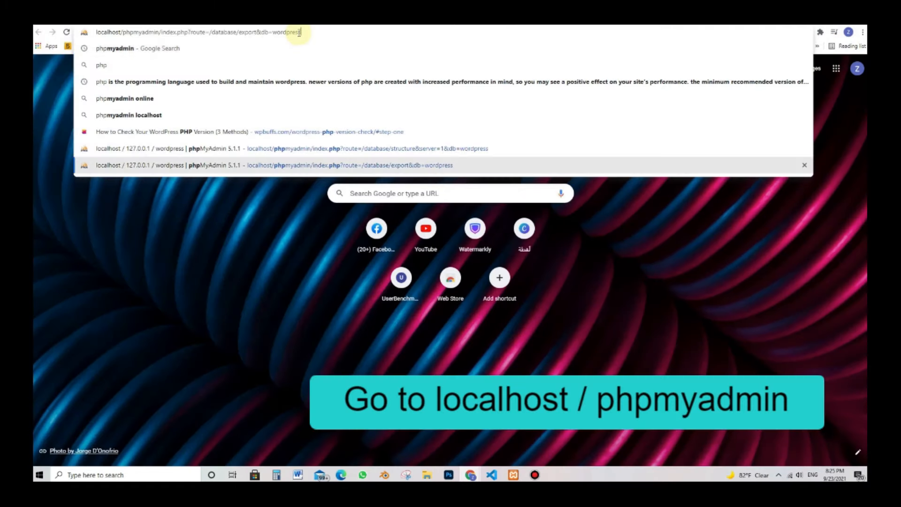
pyautogui.press('Return')
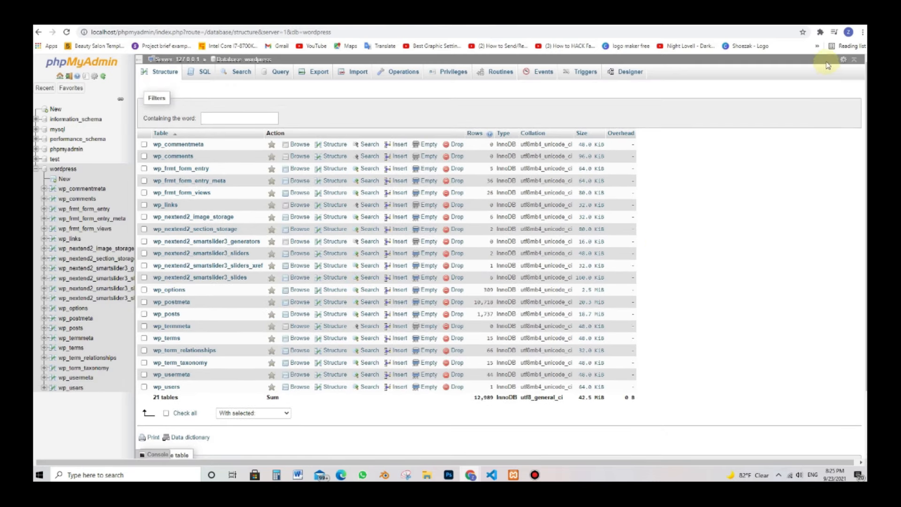
# Check all tables of the wordpress database and export the database with the Quick method in SQL format.
pyautogui.scroll(-2, 422, 187)
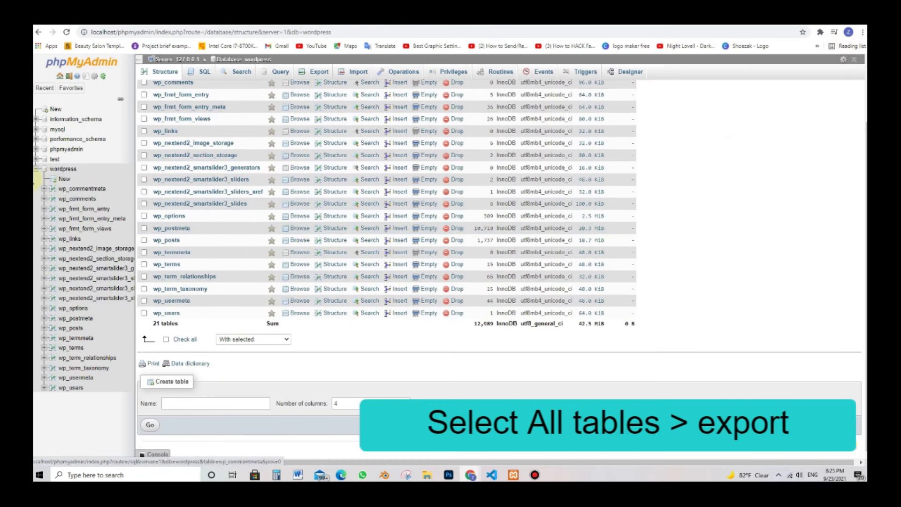
pyautogui.scroll(2, 52, 175)
pyautogui.click(62, 169)
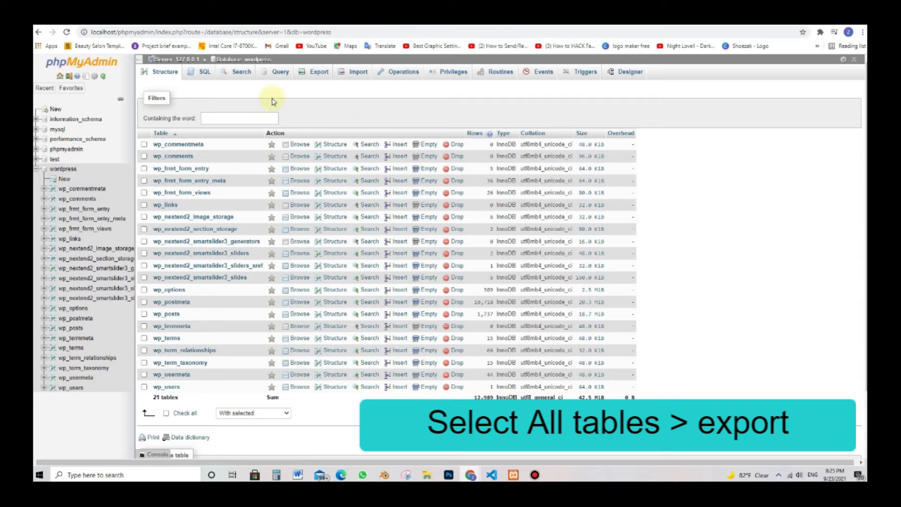
pyautogui.scroll(-2, 272, 101)
pyautogui.click(167, 338)
pyautogui.scroll(2, 395, 202)
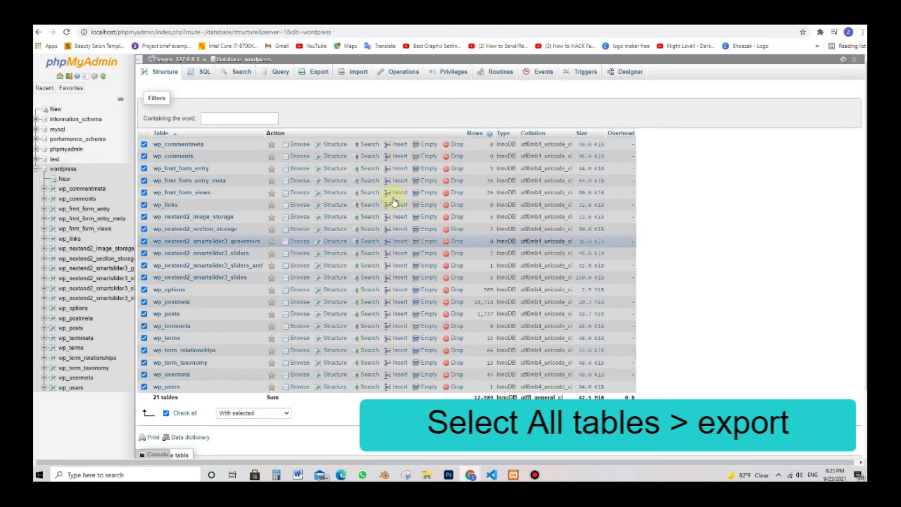
pyautogui.click(317, 72)
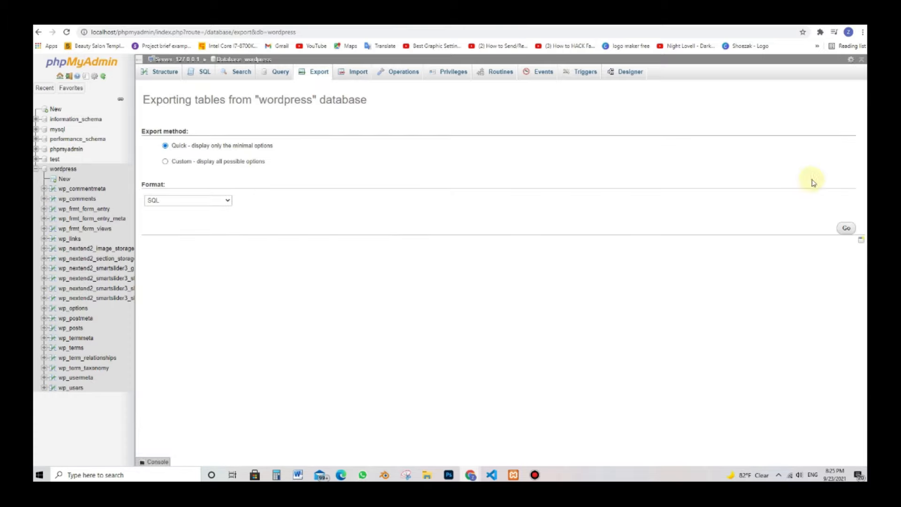
pyautogui.click(845, 228)
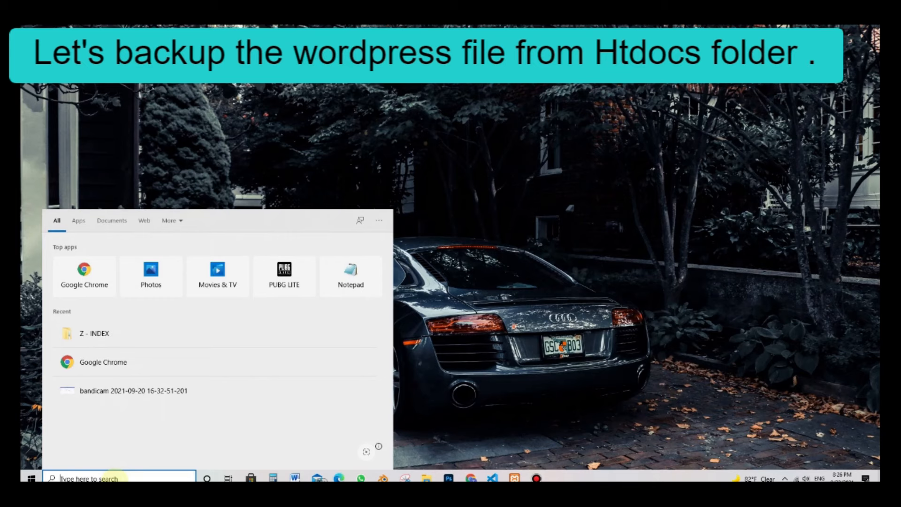
# Find the XAMPP htdocs folder through Windows search and open its wordpress subfolder.
pyautogui.write('htdo')
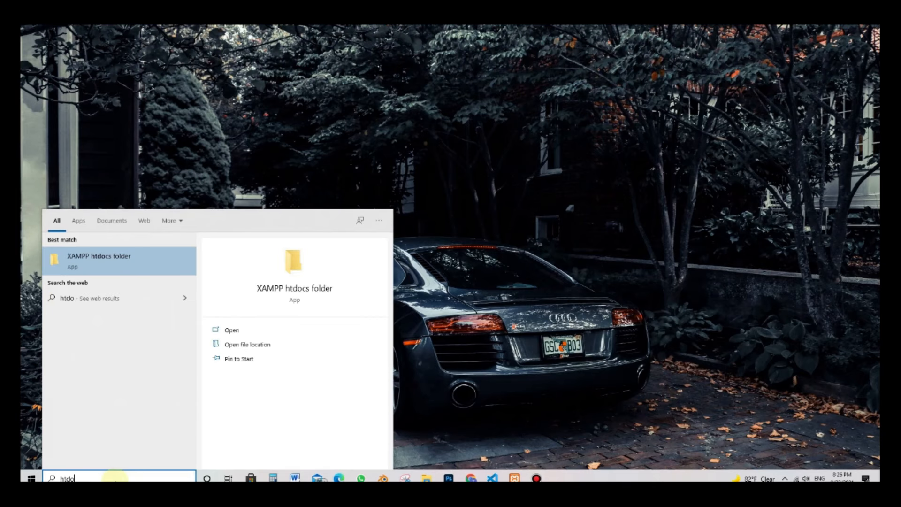
pyautogui.press('Return')
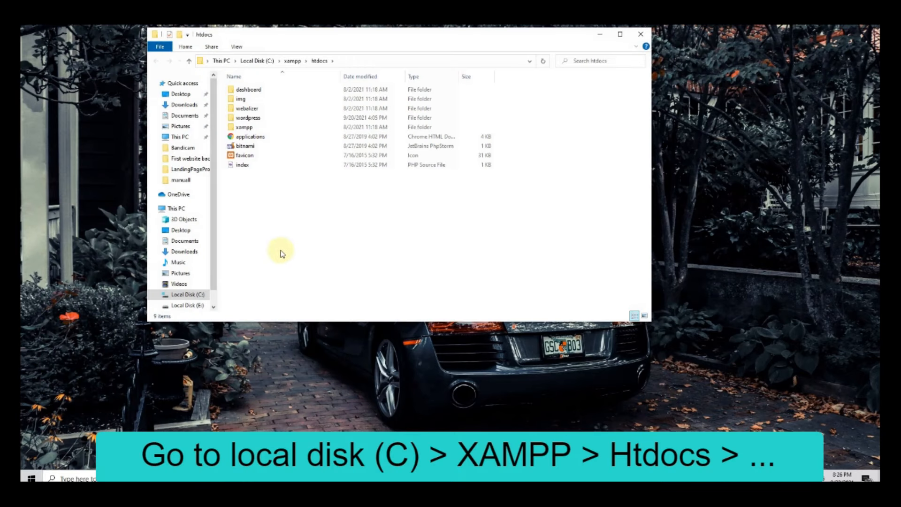
pyautogui.doubleClick(266, 117)
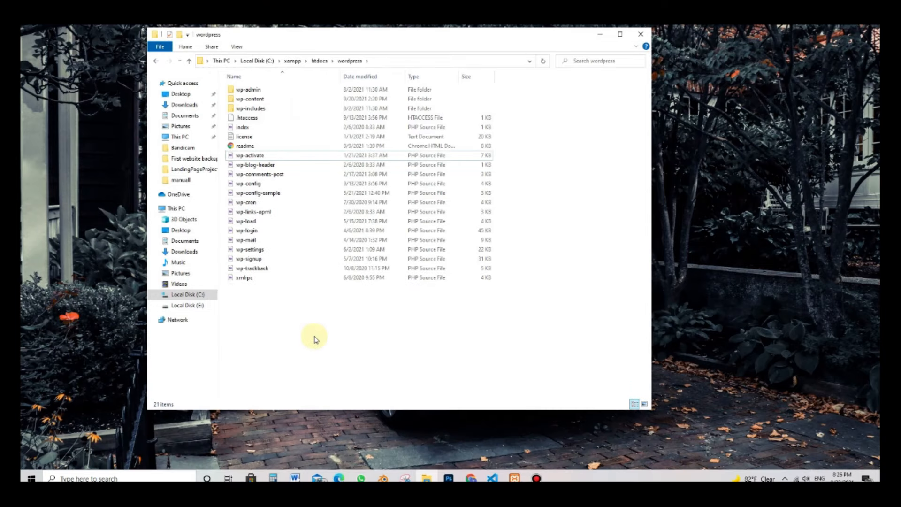
# Compress all files and folders in the wordpress folder into one ZIP archive with WinRAR.
pyautogui.moveTo(311, 338); pyautogui.dragTo(329, 90)
pyautogui.rightClick(330, 92)
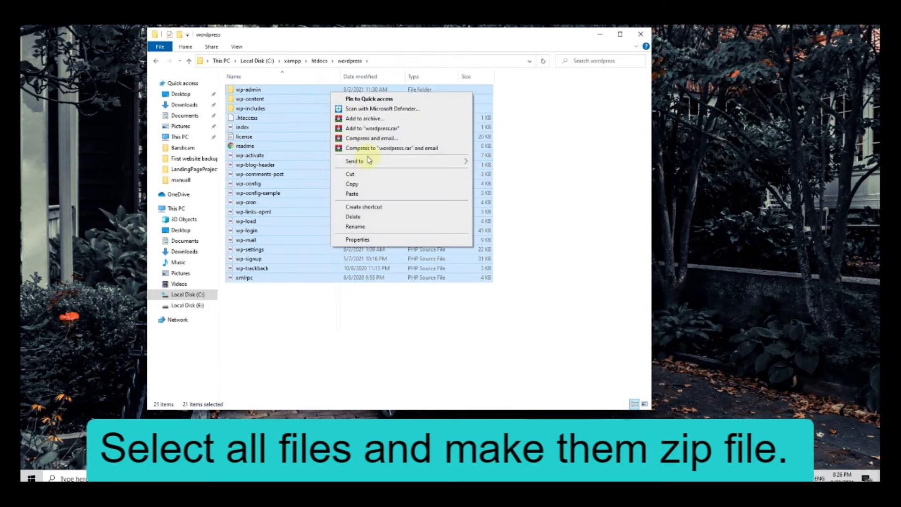
pyautogui.click(371, 118)
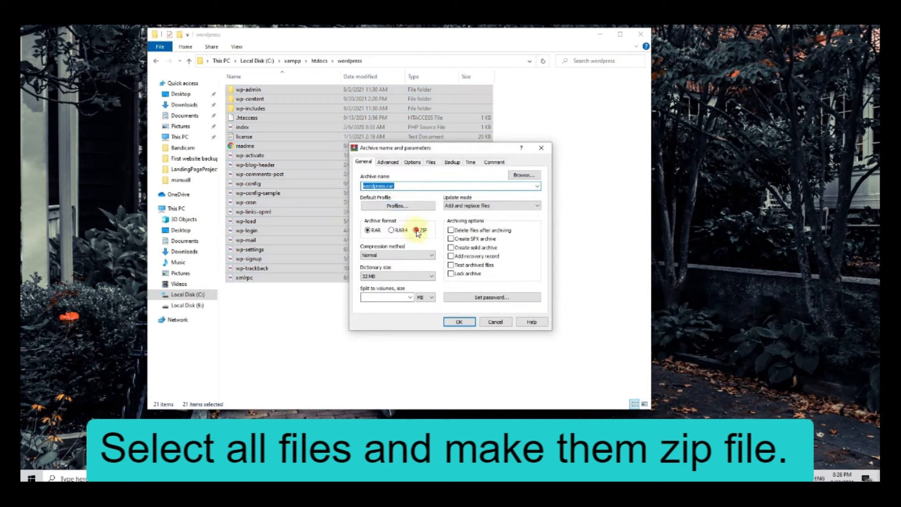
pyautogui.click(417, 230)
pyautogui.click(459, 322)
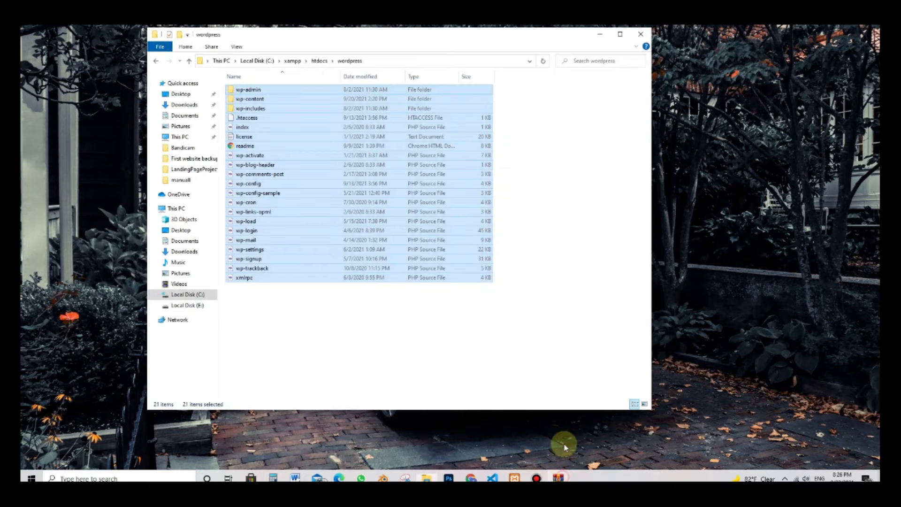
pyautogui.click(563, 477)
pyautogui.moveTo(452, 184); pyautogui.dragTo(571, 147)
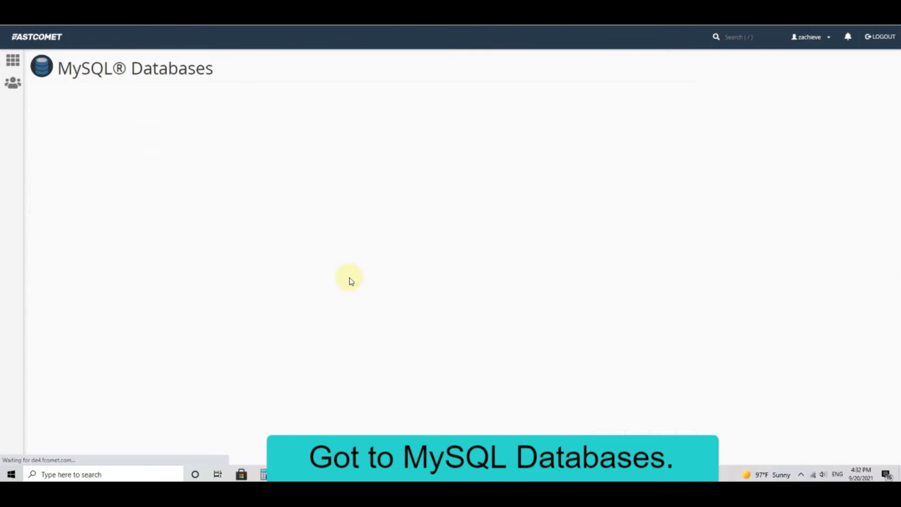
# Create a MySQL database with the name suffix db in cPanel and return to the MySQL Databases page.
pyautogui.click(197, 179)
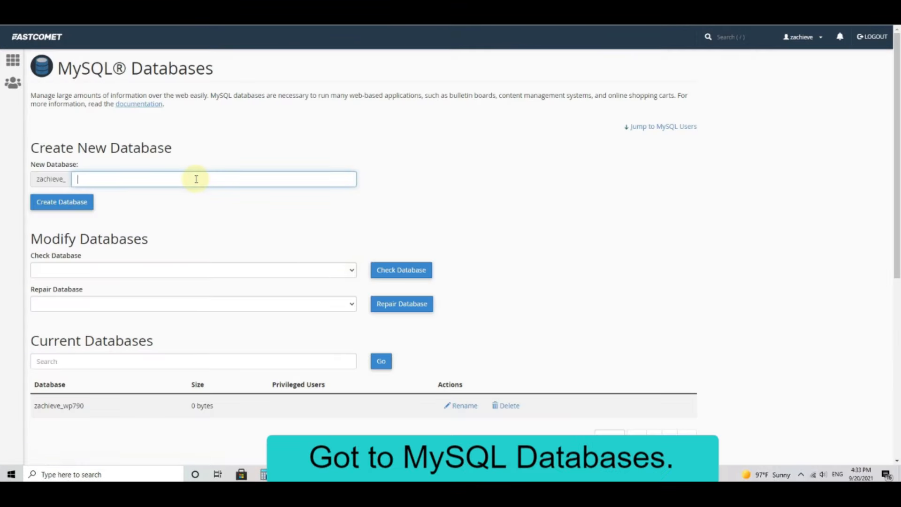
pyautogui.write('db')
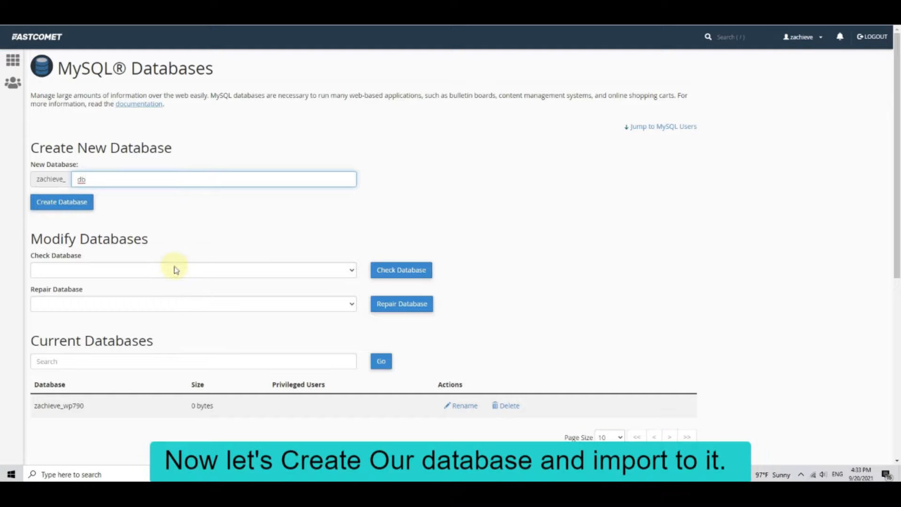
pyautogui.scroll(-1, 178, 266)
pyautogui.click(73, 155)
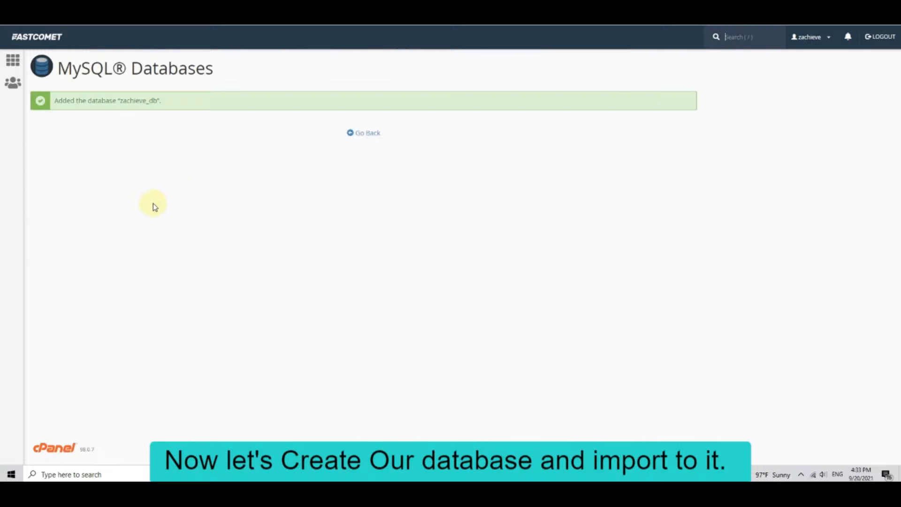
pyautogui.click(364, 133)
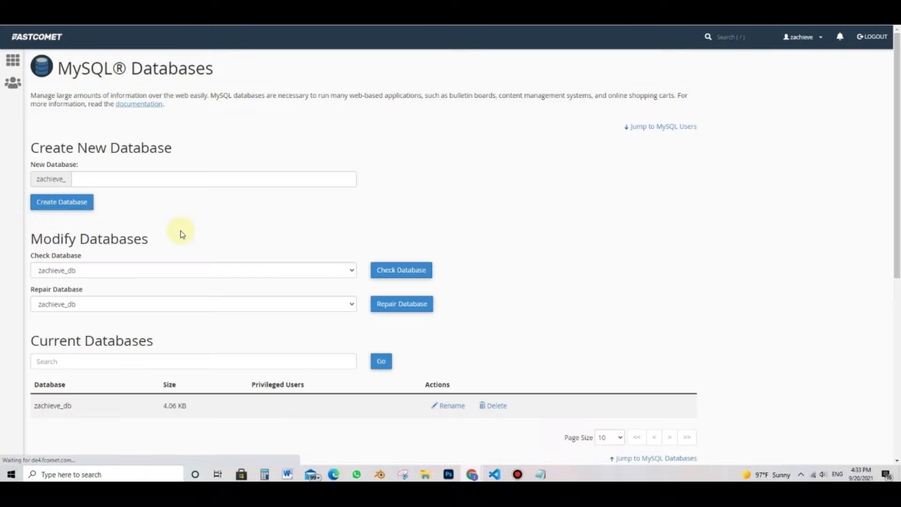
# Enter the username for a new MySQL user in the Add New User form.
pyautogui.scroll(-3, 180, 233)
pyautogui.scroll(-3, 183, 234)
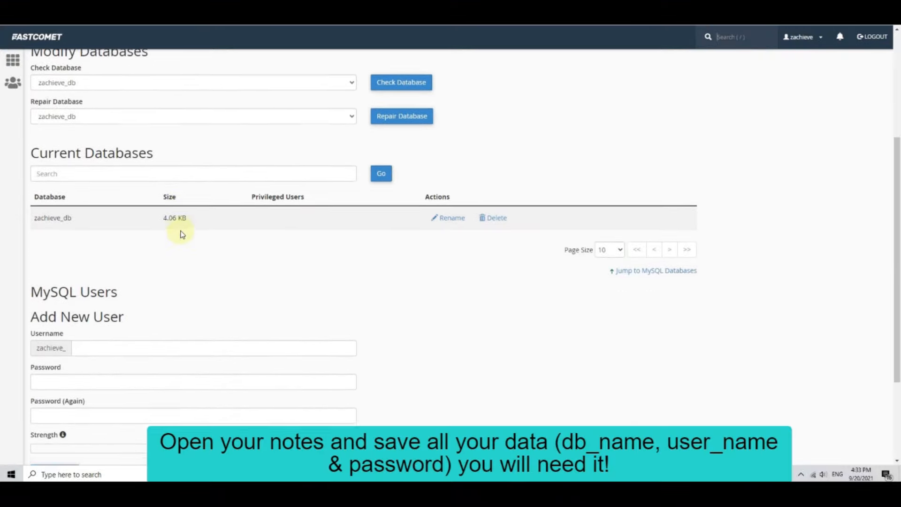
pyautogui.scroll(-2, 179, 267)
pyautogui.scroll(1, 171, 238)
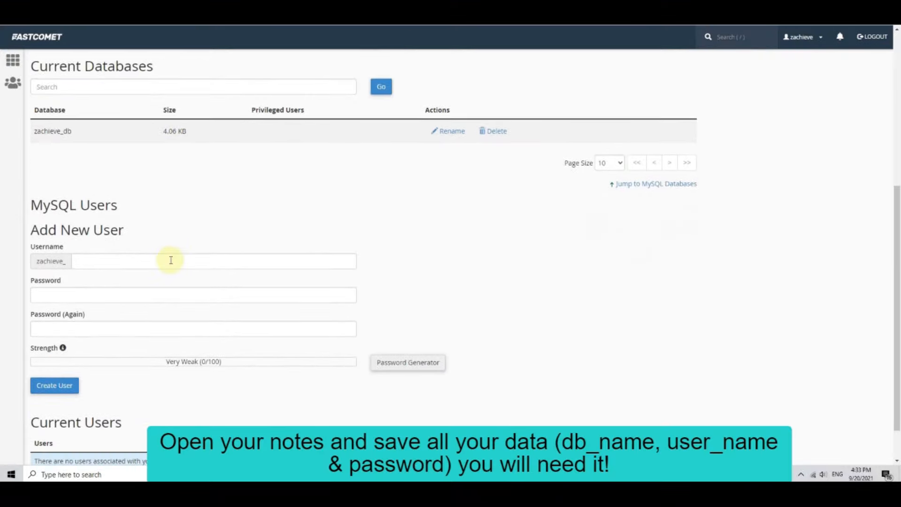
pyautogui.click(171, 266)
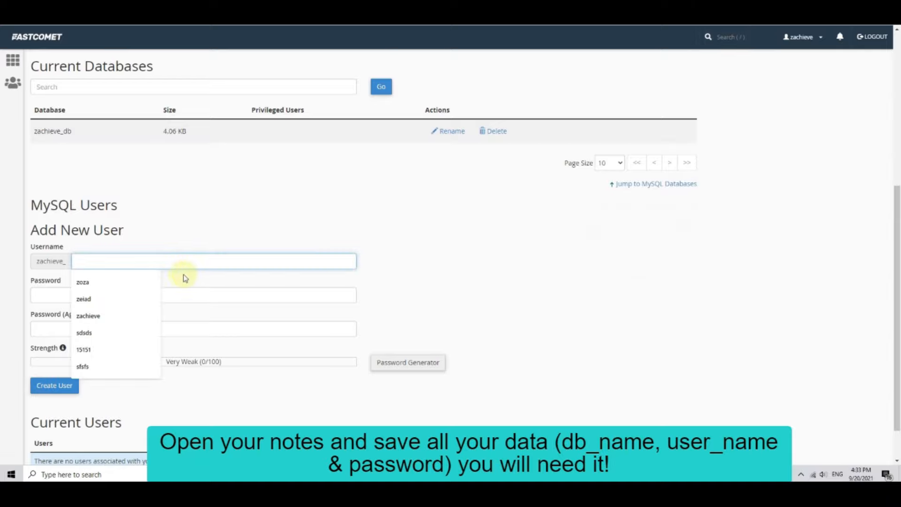
pyautogui.write('zeia')
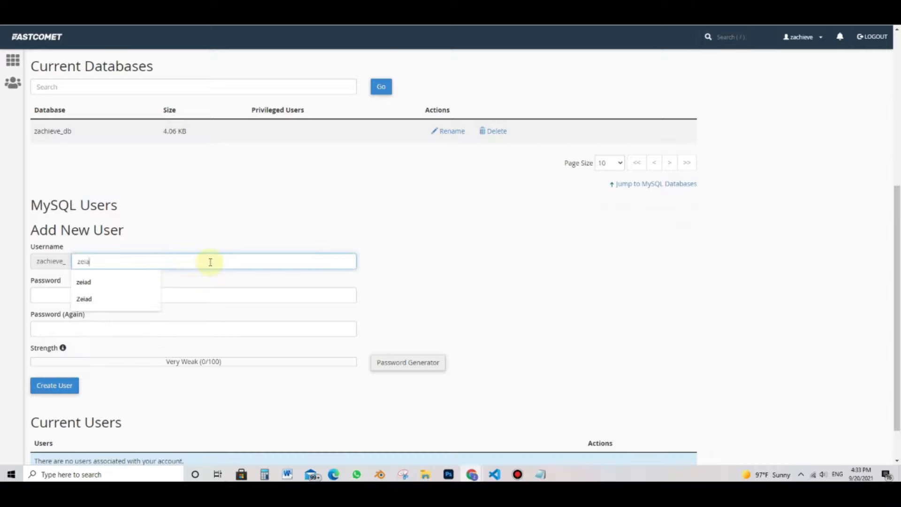
# Fill the Password and Password (Again) fields with a generated password and create the MySQL user.
pyautogui.click(210, 291)
pyautogui.scroll(-1, 179, 270)
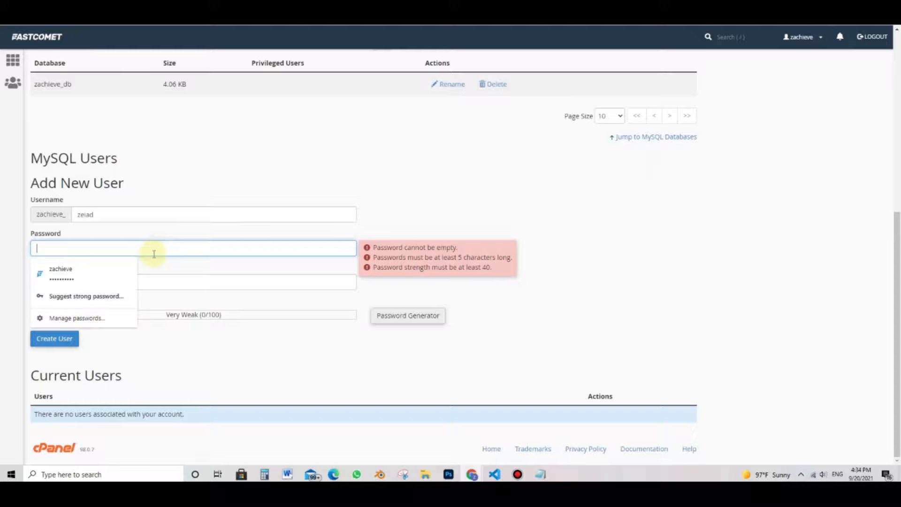
pyautogui.click(398, 316)
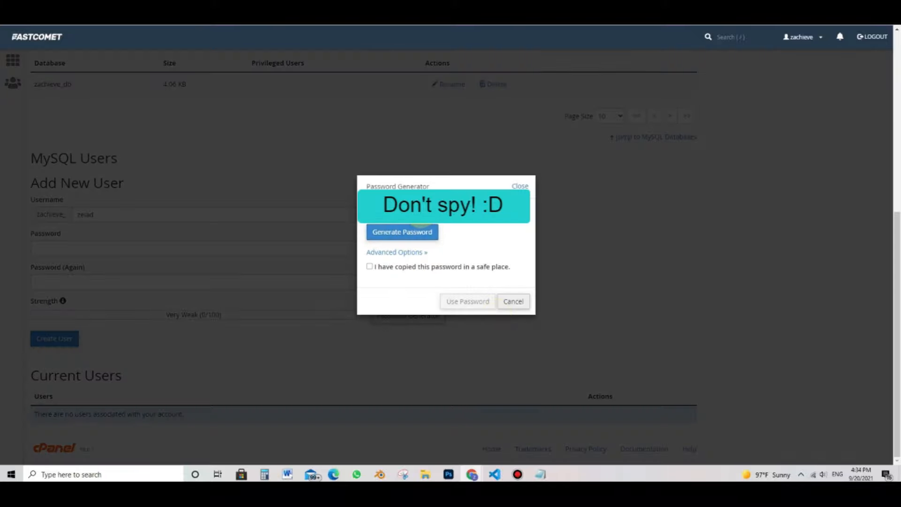
pyautogui.click(406, 269)
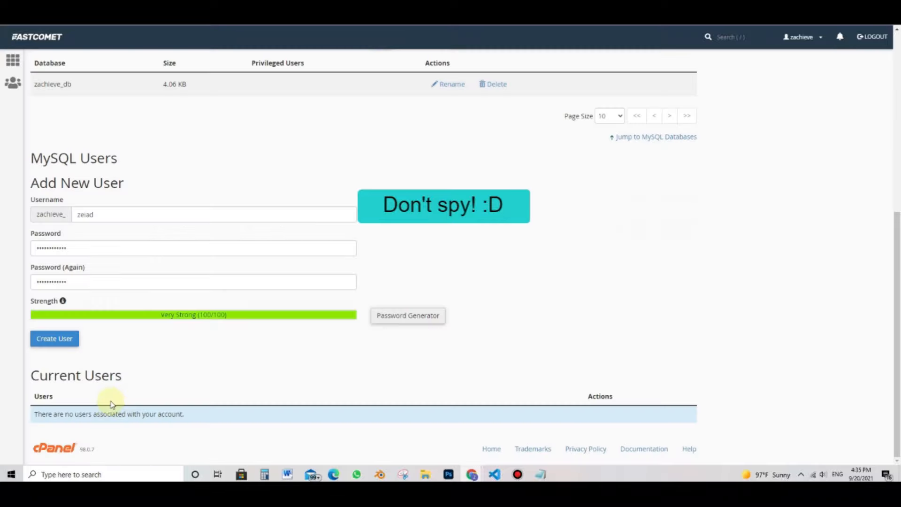
pyautogui.click(53, 339)
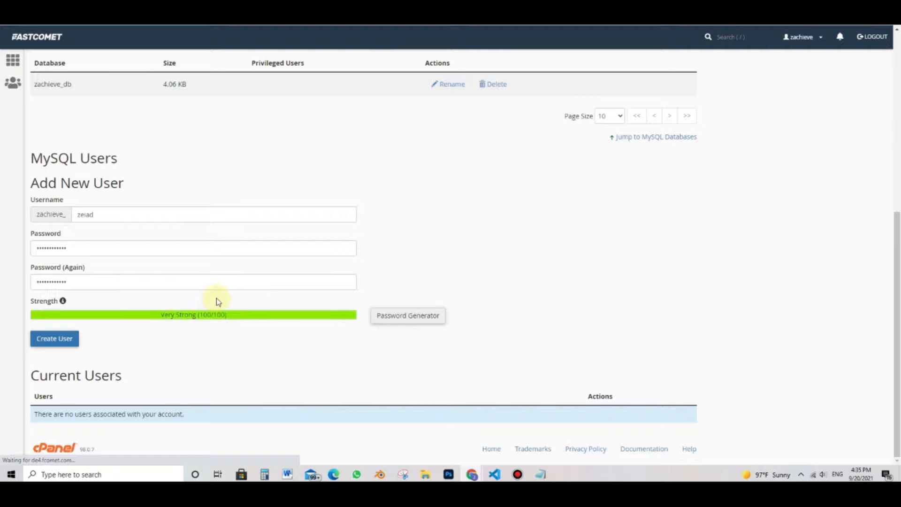
# Open the newly created database in the hosting account's phpMyAdmin and bring up its import page.
pyautogui.click(777, 135)
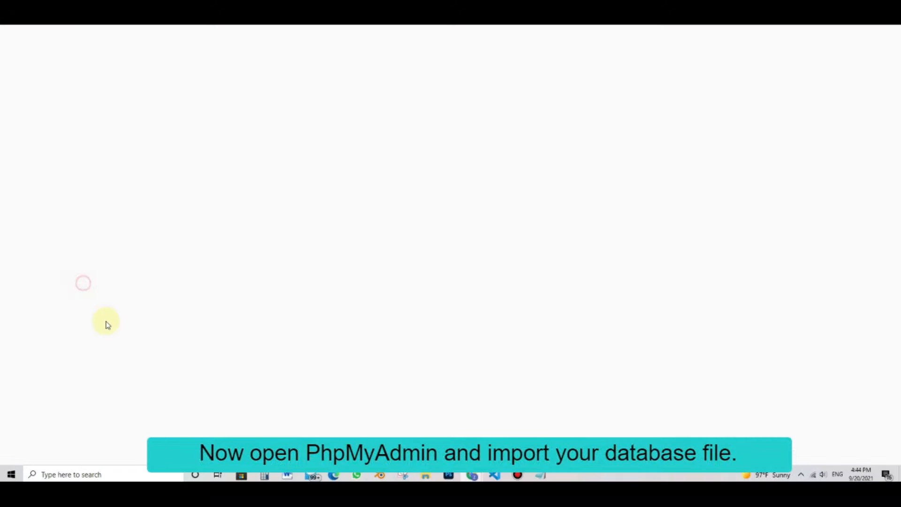
pyautogui.scroll(-1, 145, 248)
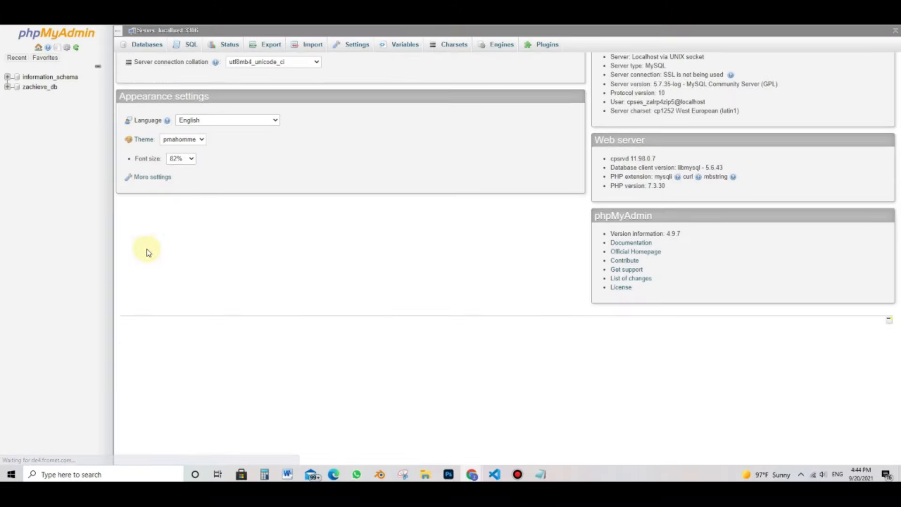
pyautogui.scroll(1, 217, 165)
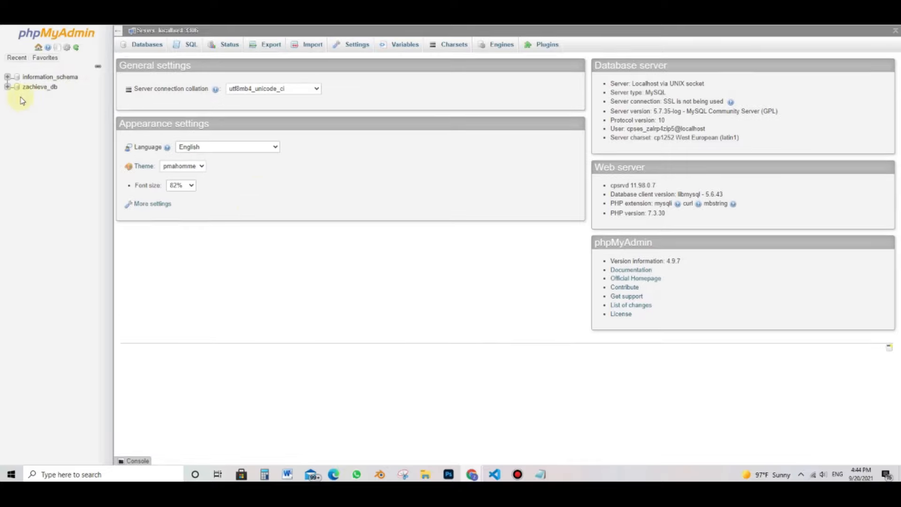
pyautogui.click(8, 88)
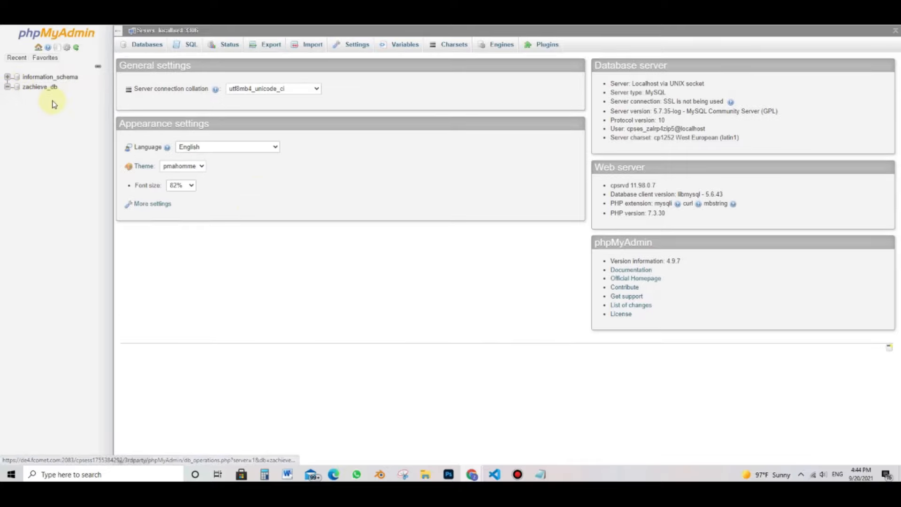
pyautogui.click(44, 92)
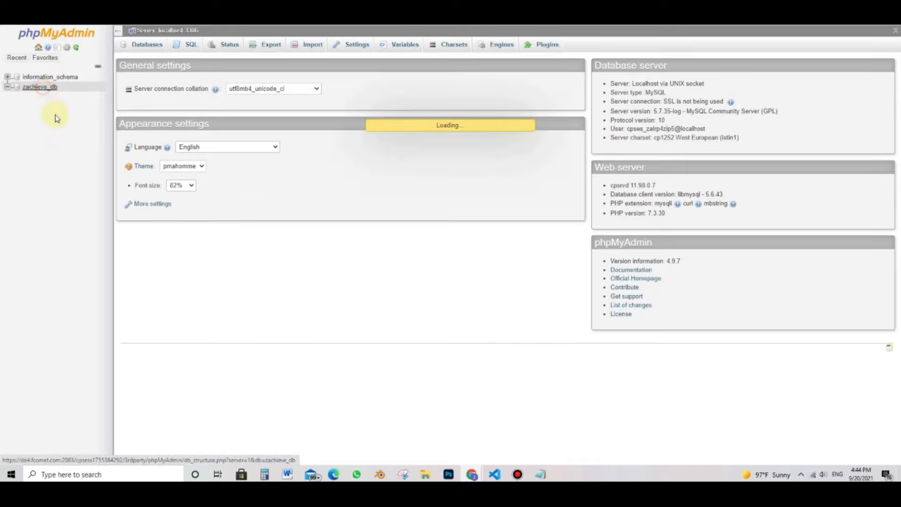
pyautogui.click(347, 45)
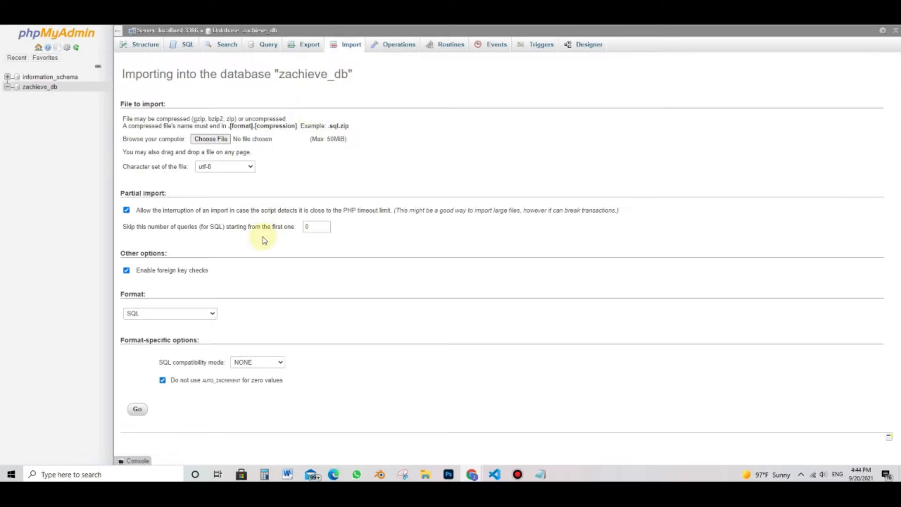
# Choose wordpress (2).sql from the Downloads folder as the file to import.
pyautogui.click(229, 141)
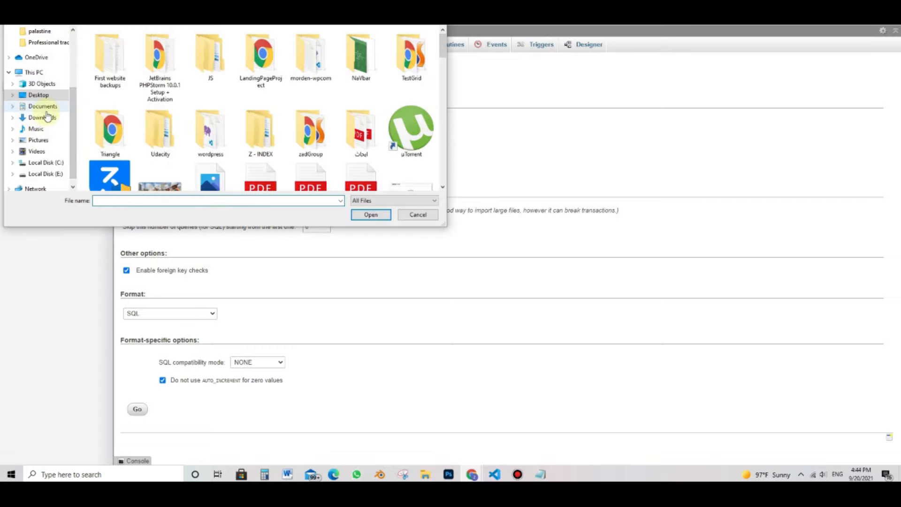
pyautogui.click(47, 116)
pyautogui.click(143, 55)
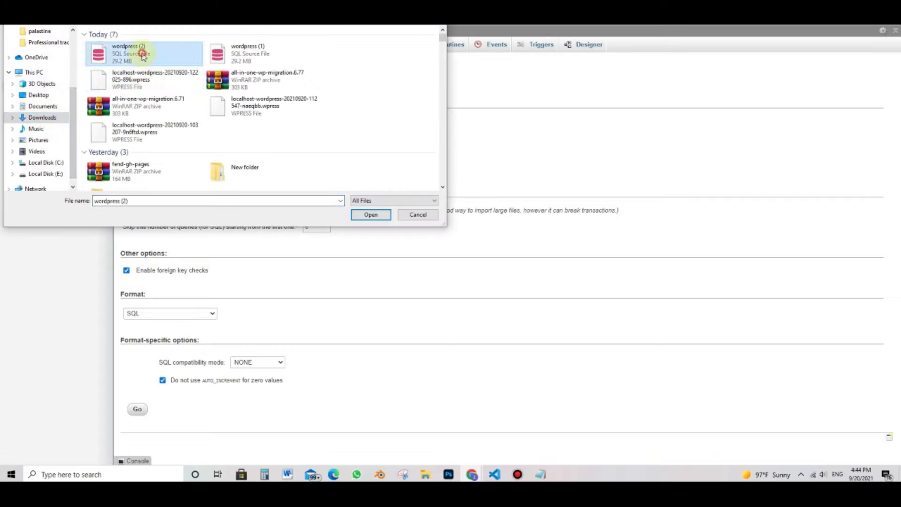
pyautogui.click(366, 214)
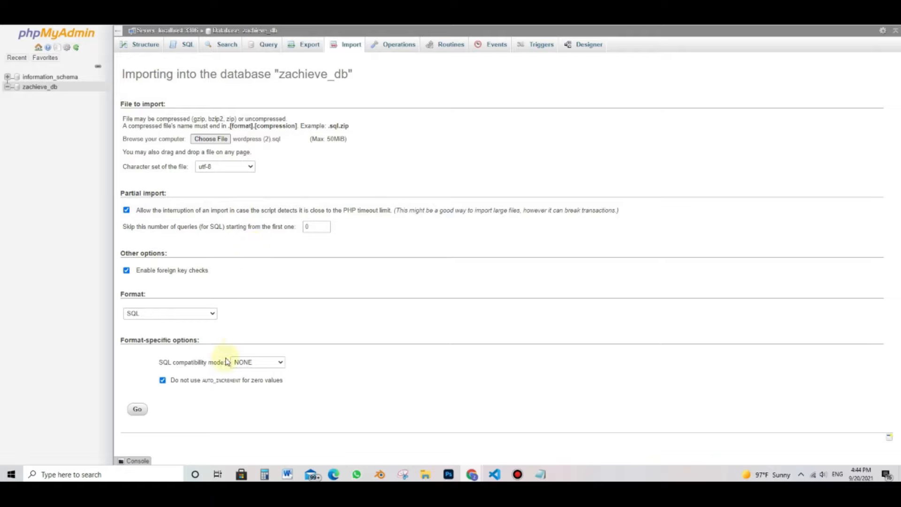
# Import wordpress (2).sql into the zachieve_db database and open its wp_options table.
pyautogui.click(138, 410)
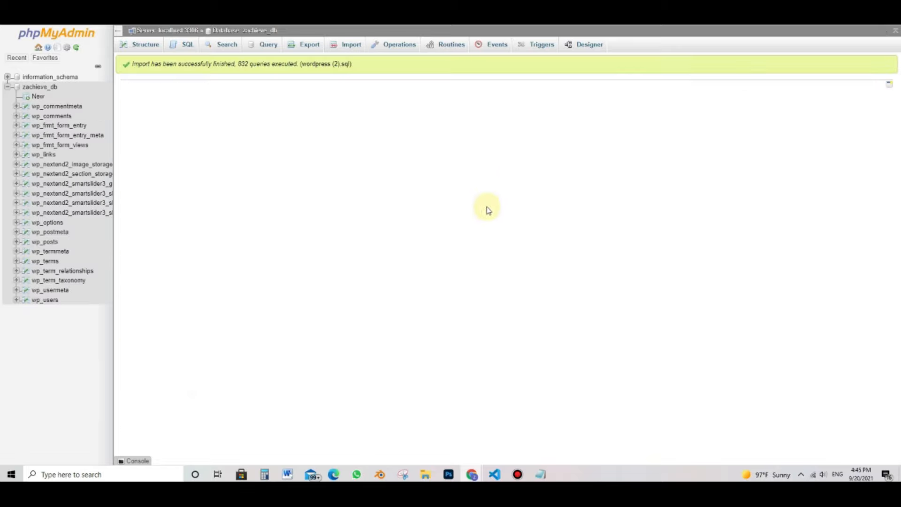
pyautogui.click(54, 89)
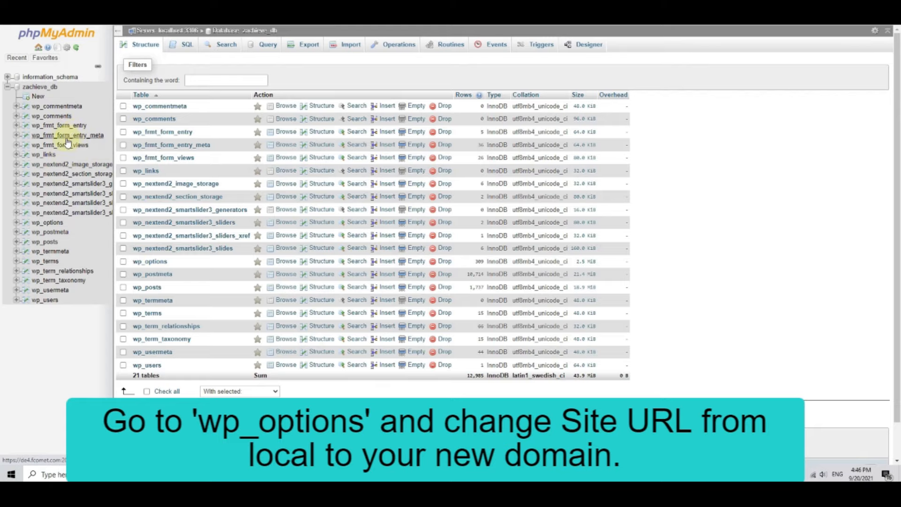
pyautogui.click(56, 224)
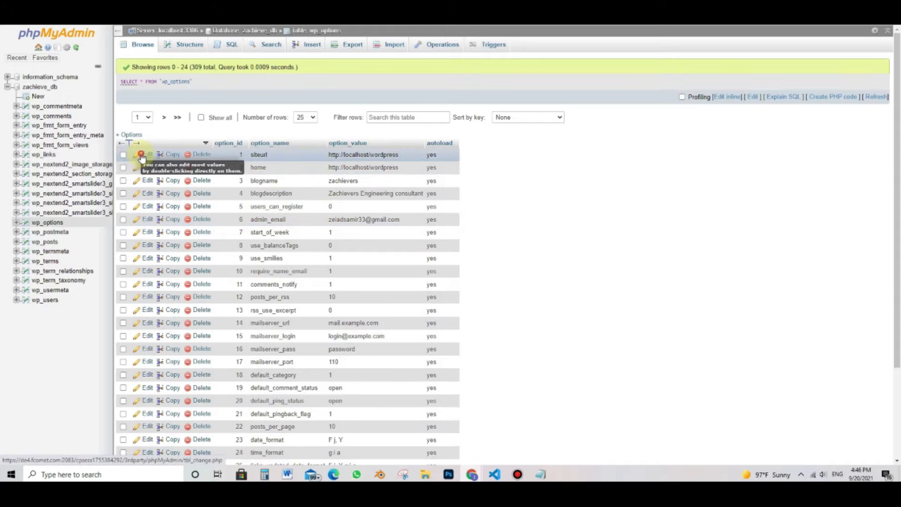
pyautogui.click(139, 157)
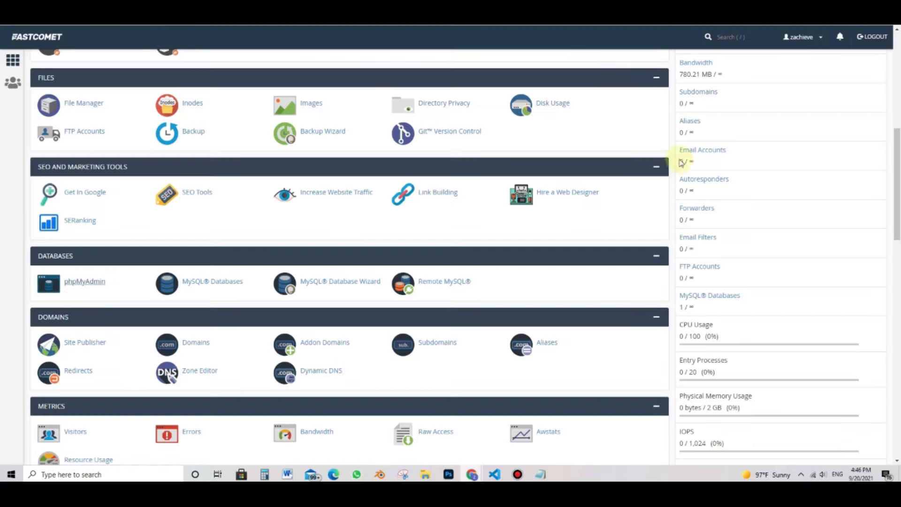
pyautogui.scroll(8, 699, 183)
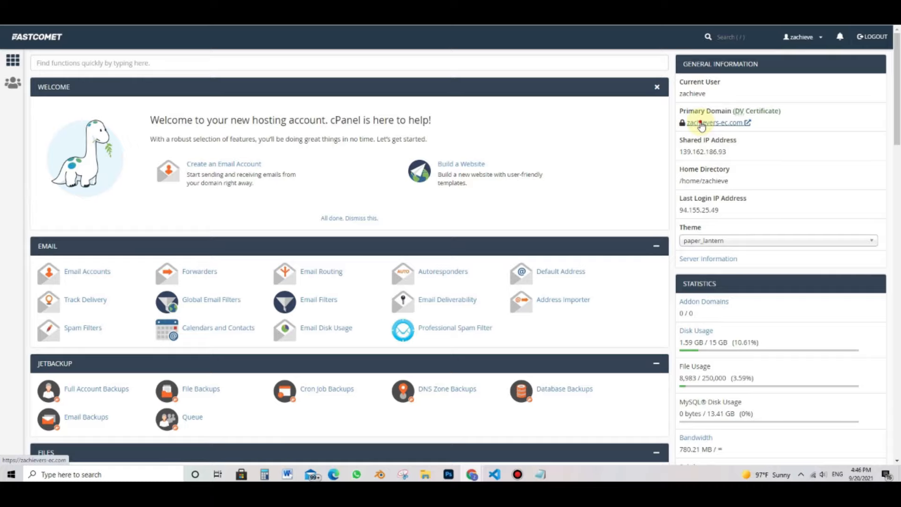
pyautogui.click(702, 124)
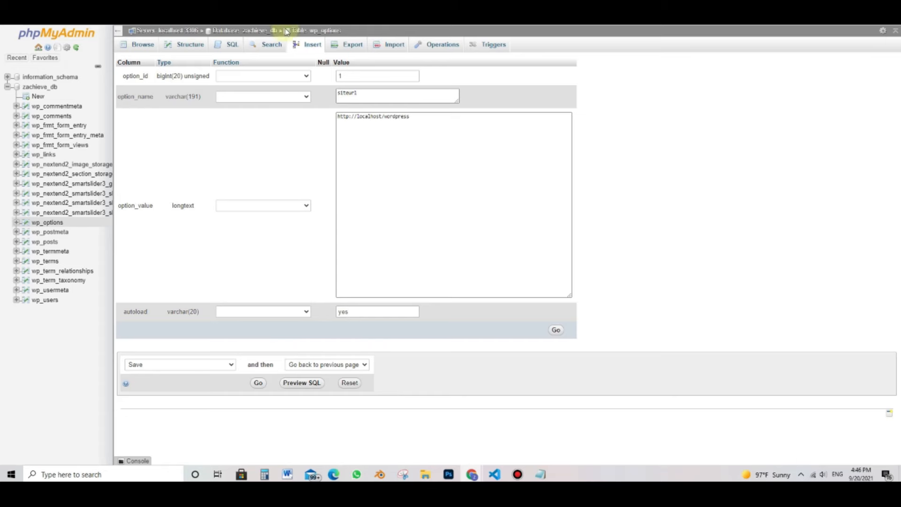
pyautogui.tripleClick(381, 117)
pyautogui.write('https://zachievers-ec.com/')
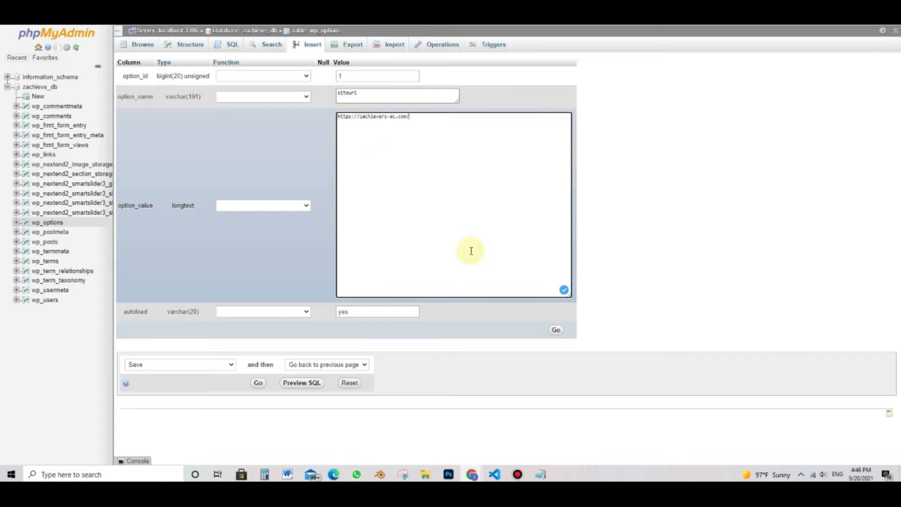
pyautogui.click(555, 331)
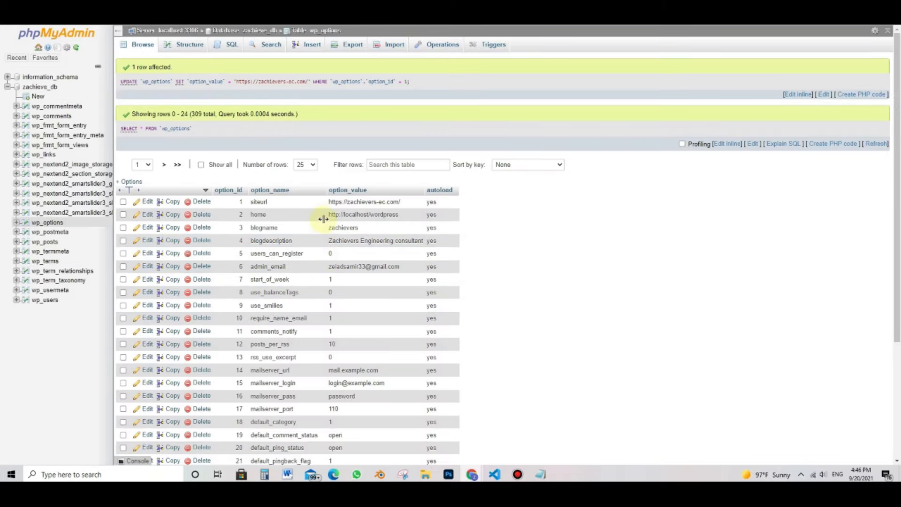
pyautogui.click(147, 215)
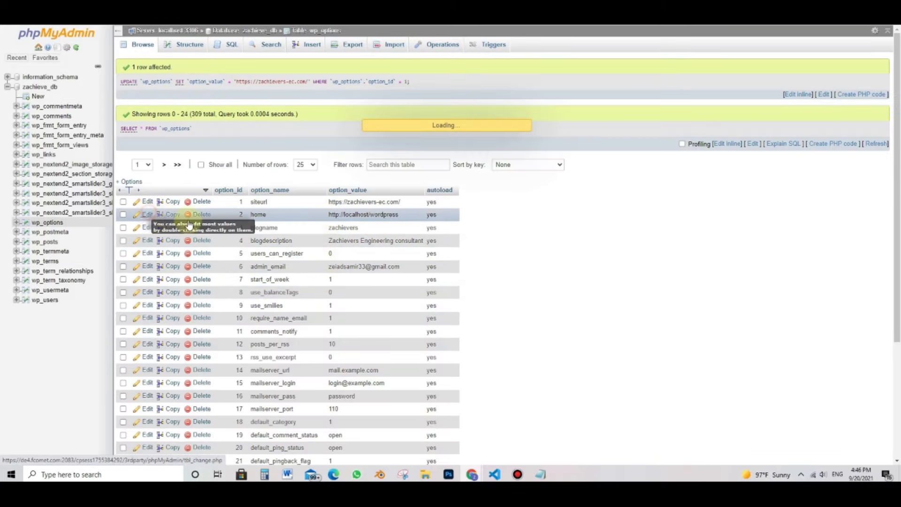
pyautogui.click(402, 133)
pyautogui.hotkey('ctrl', 'a')
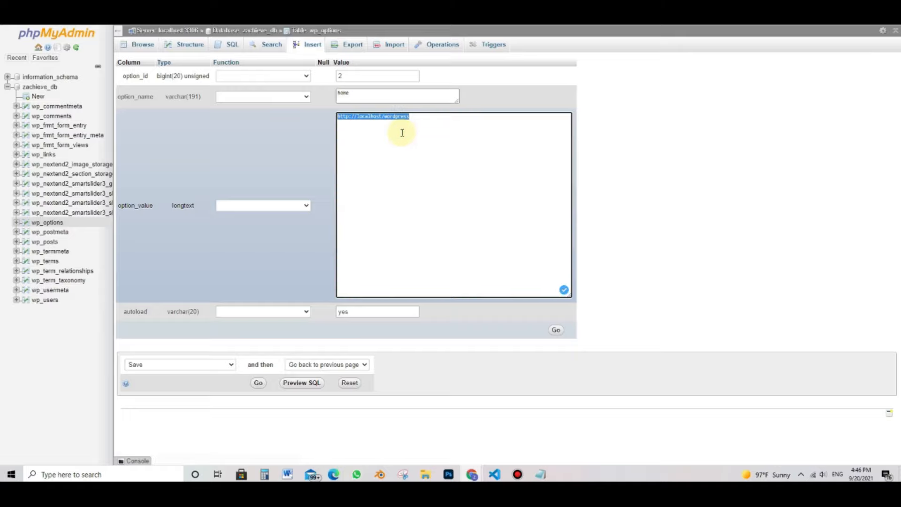
pyautogui.write('https://zachievers-ec.com/')
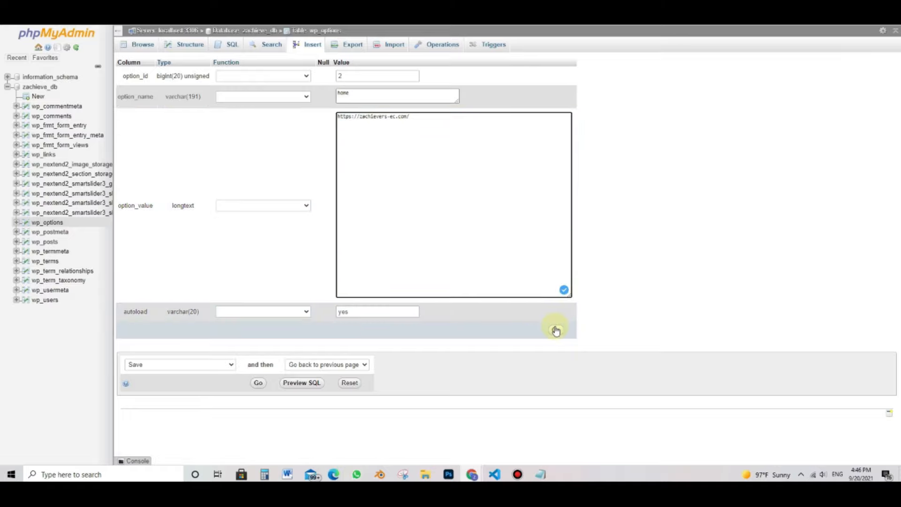
pyautogui.click(556, 330)
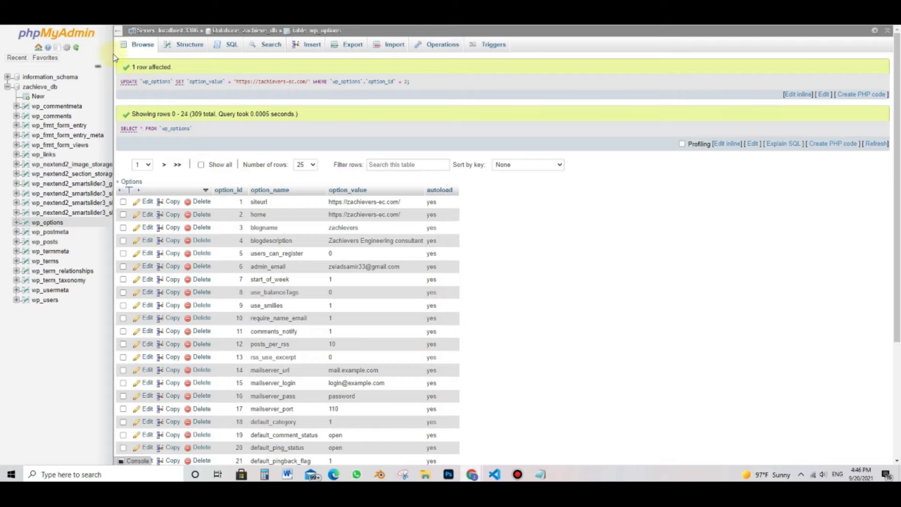
# Go to MySQL Databases in the hosting control panel and add the existing MySQL user to the zachieve_db database.
pyautogui.scroll(-4, 227, 256)
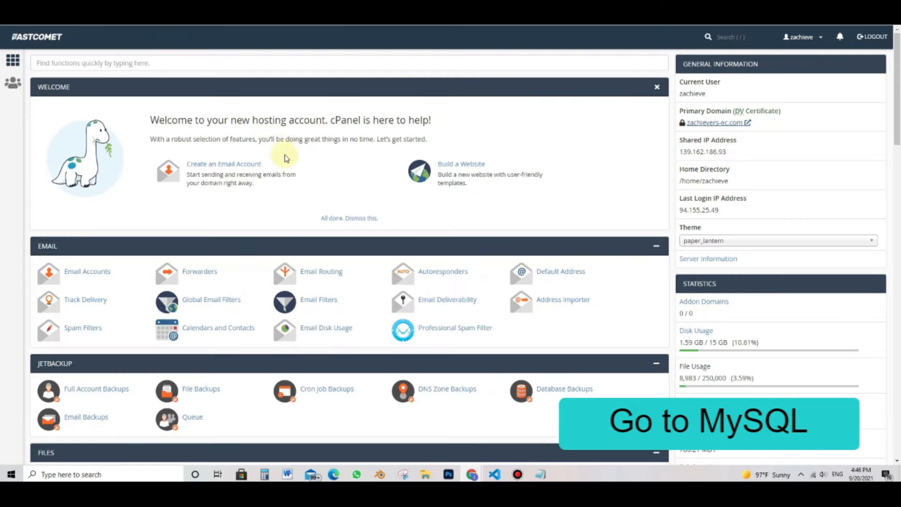
pyautogui.scroll(-2, 300, 186)
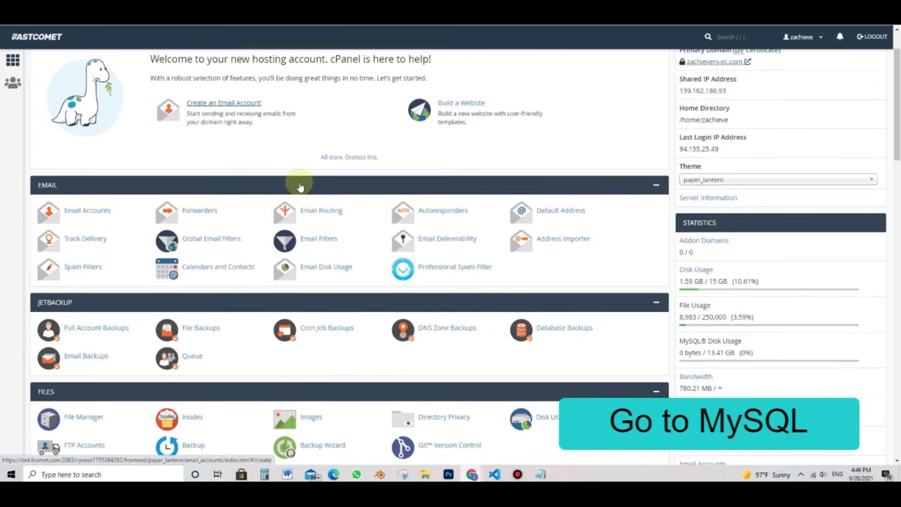
pyautogui.scroll(-3, 301, 186)
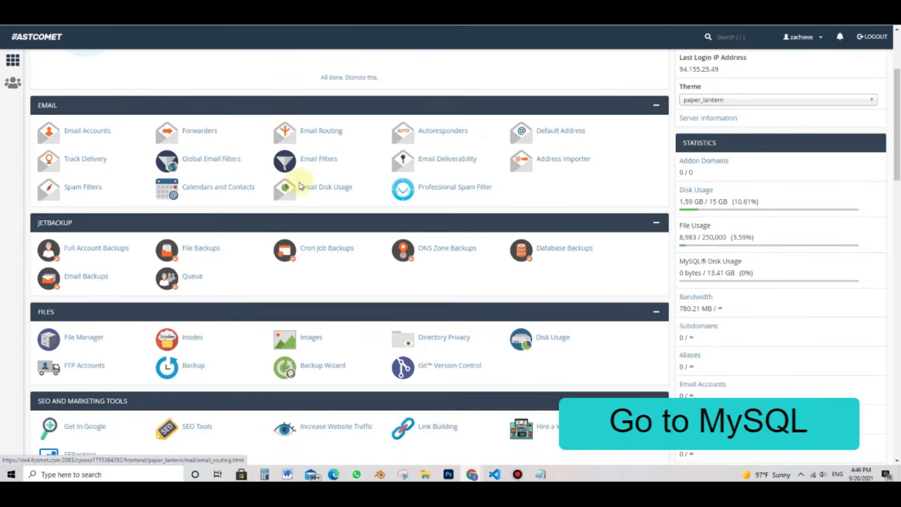
pyautogui.scroll(-2, 299, 185)
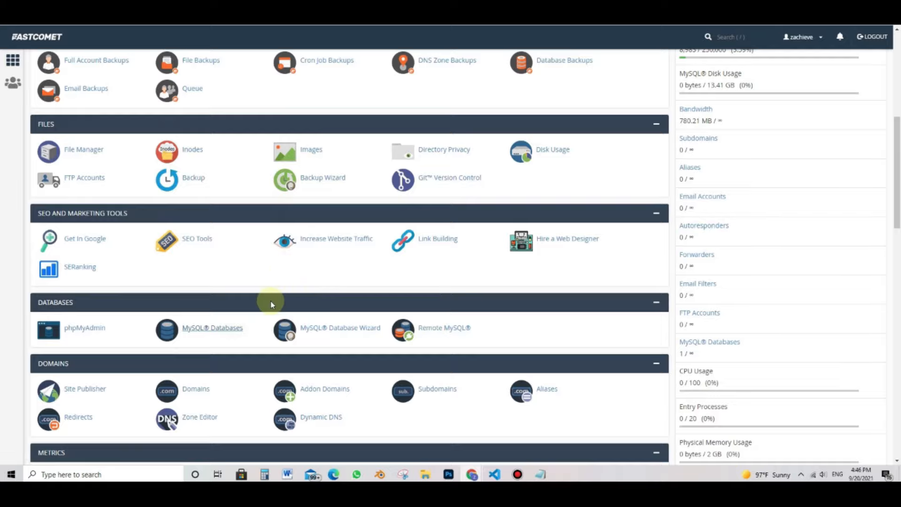
pyautogui.scroll(-10, 248, 253)
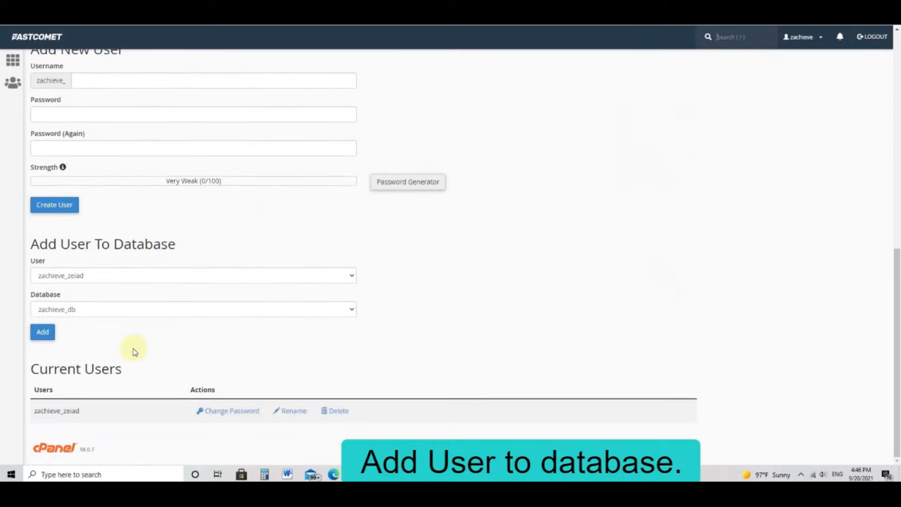
pyautogui.click(52, 336)
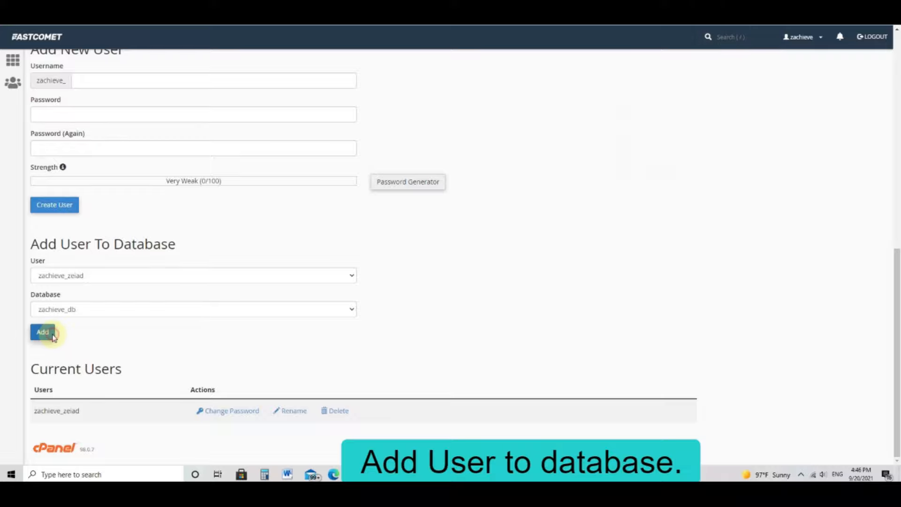
# Grant the MySQL user ALL PRIVILEGES on the database and apply the changes.
pyautogui.scroll(-1, 209, 323)
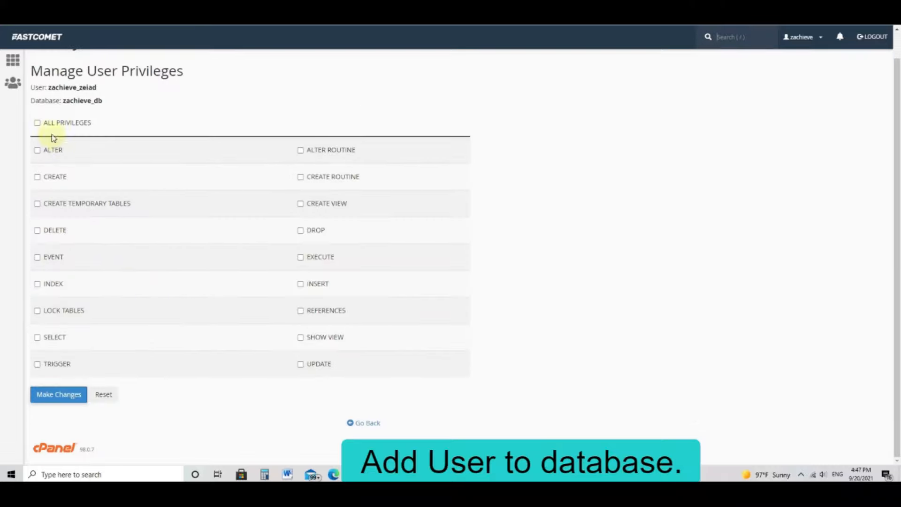
pyautogui.click(47, 122)
pyautogui.click(55, 394)
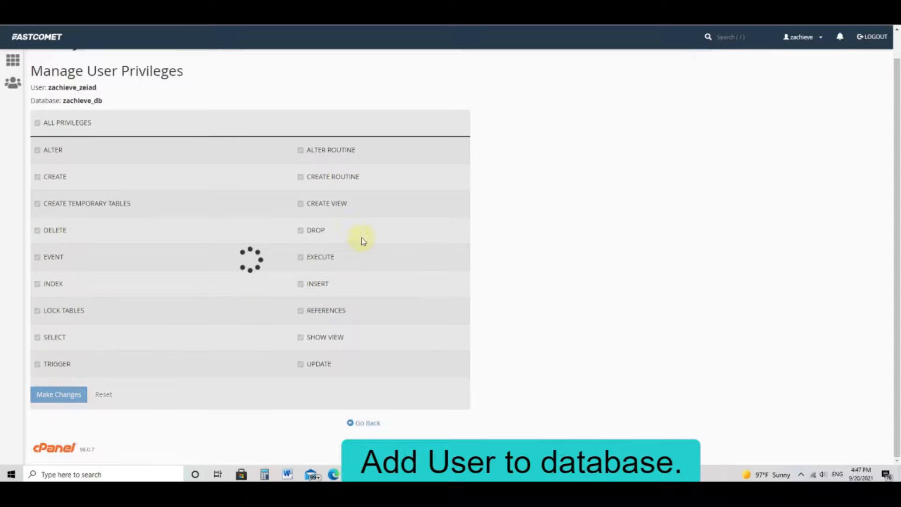
pyautogui.scroll(1, 578, 199)
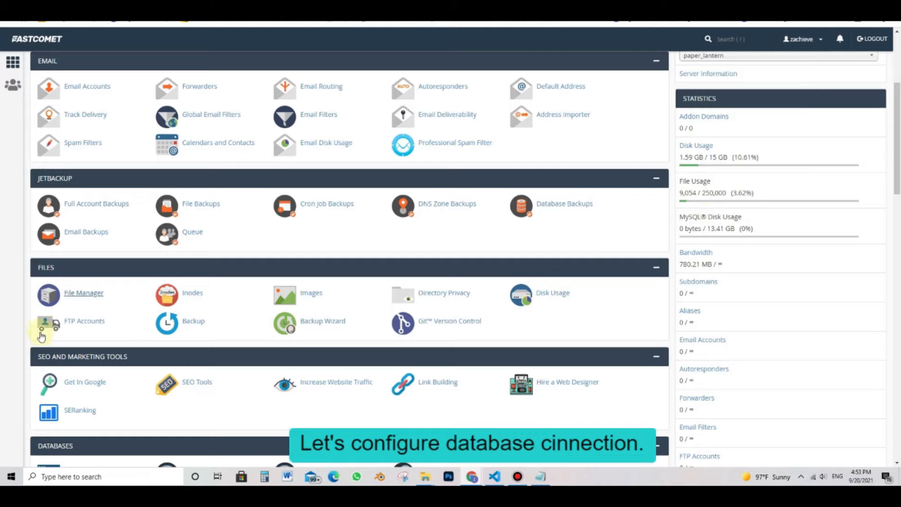
# Open wp-config.php from the public_html folder for editing in the hosting File Manager.
pyautogui.click(92, 293)
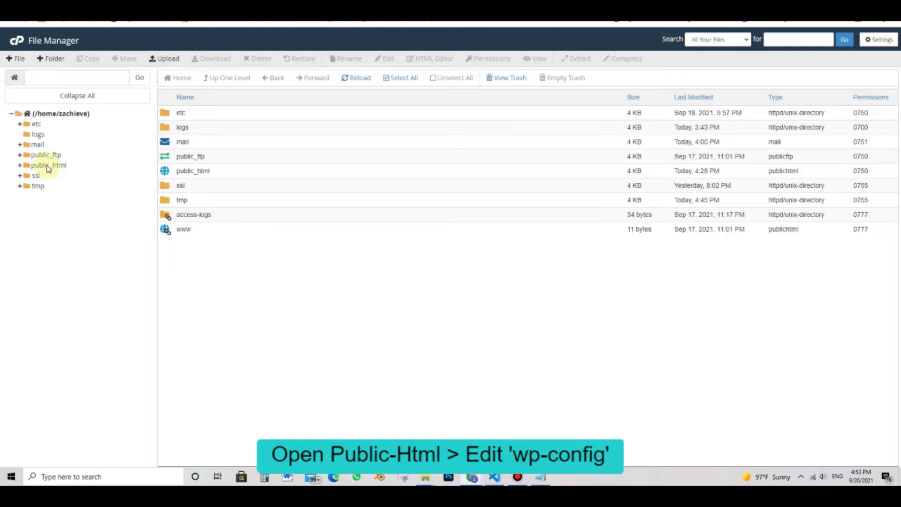
pyautogui.click(48, 166)
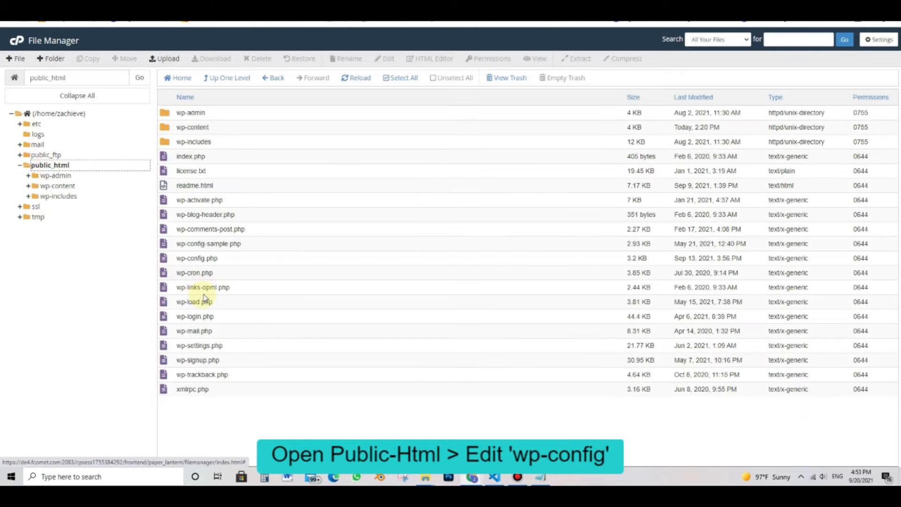
pyautogui.click(206, 259)
pyautogui.rightClick(234, 261)
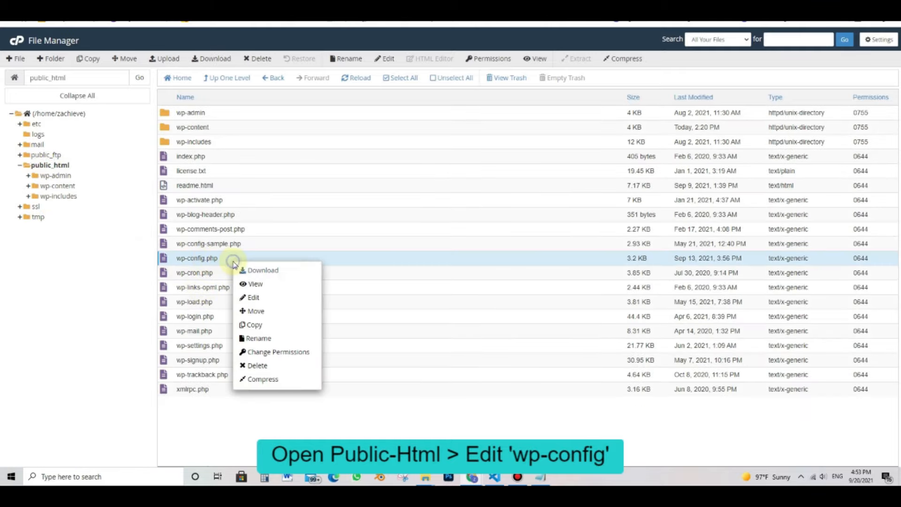
pyautogui.click(256, 298)
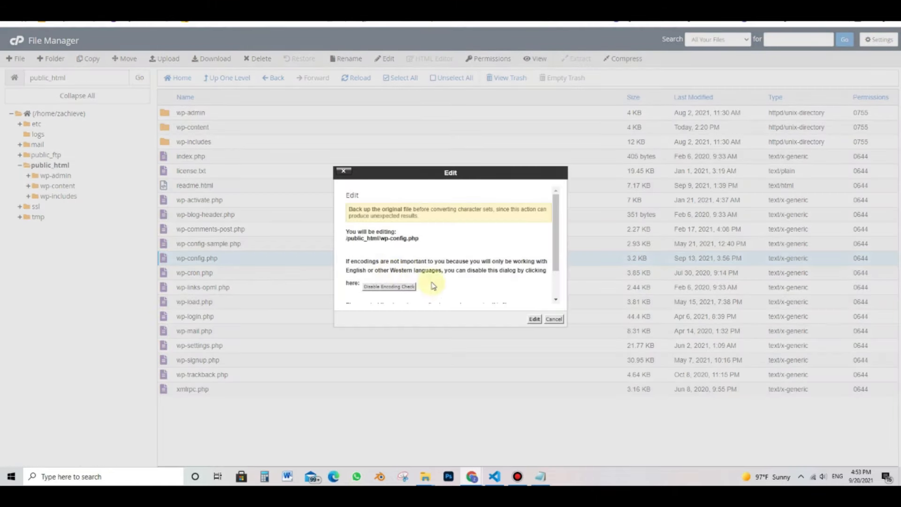
pyautogui.click(533, 319)
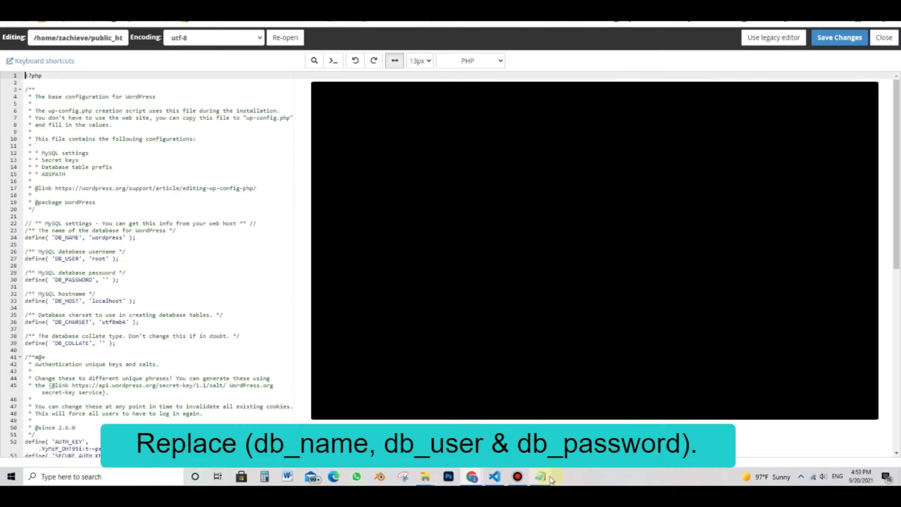
# Replace the DB_NAME and DB_USER values in wp-config.php with the hosting database's name and username from the Notepad notes.
pyautogui.click(549, 478)
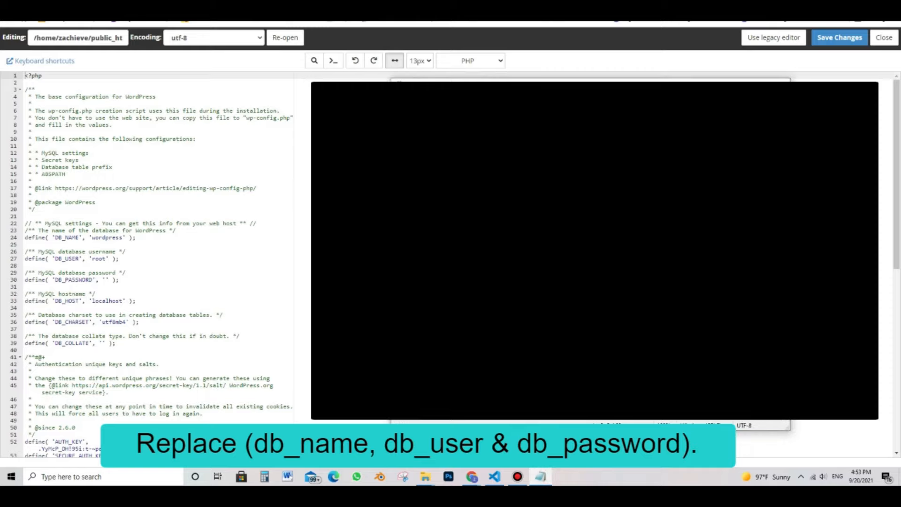
pyautogui.scroll(-1, 160, 276)
pyautogui.click(104, 209)
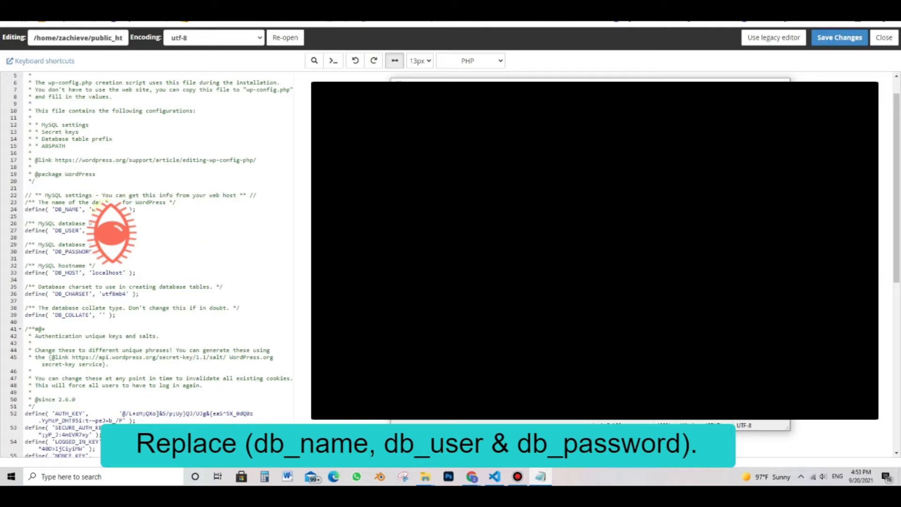
pyautogui.click(103, 210)
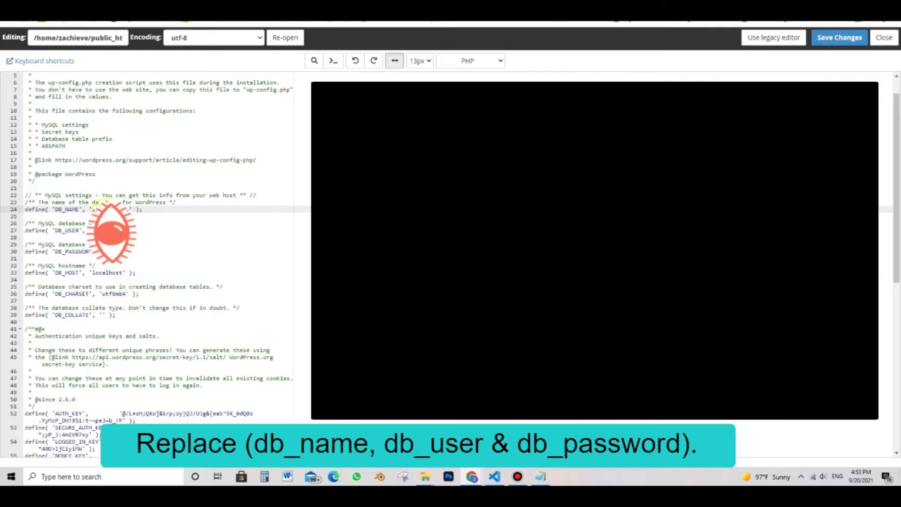
pyautogui.hotkey('alt', 'Tab')
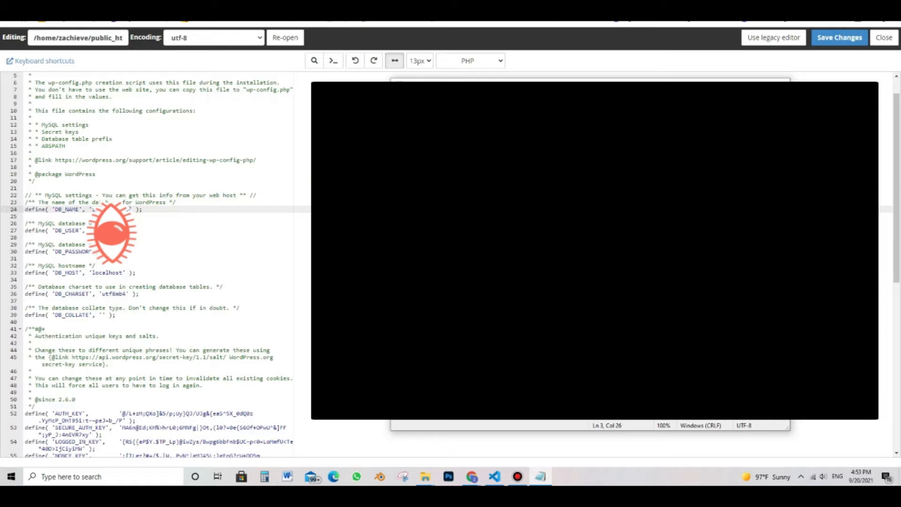
pyautogui.click(112, 230)
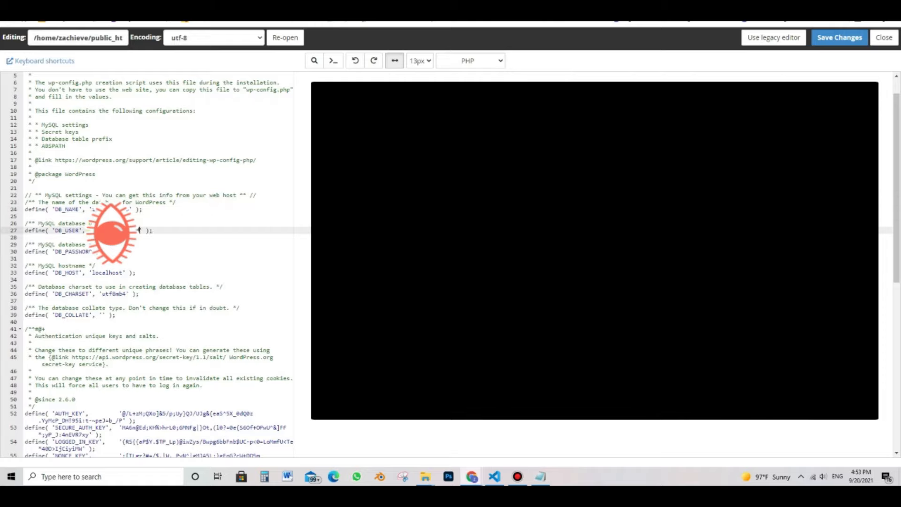
# Fill the DB_PASSWORD value in wp-config.php with the database user's password from the Notepad notes and save the file.
pyautogui.hotkey('alt', 'Tab')
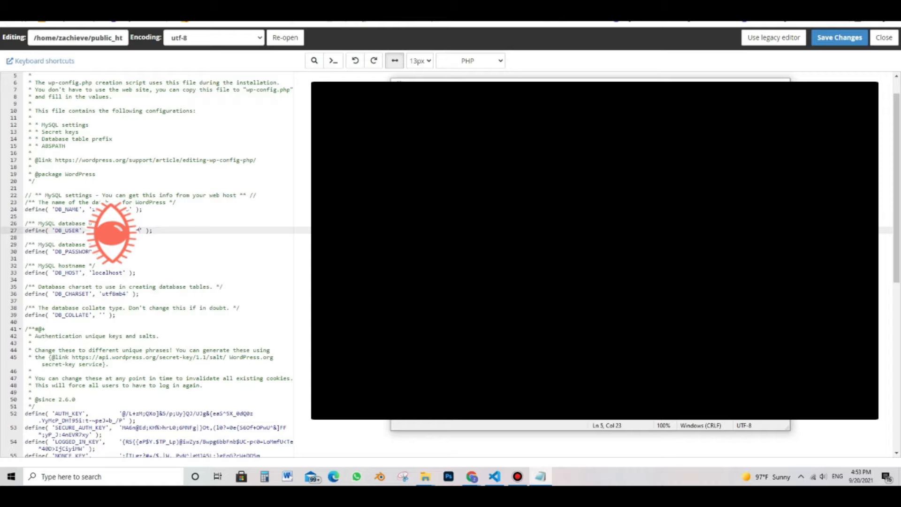
pyautogui.hotkey('alt', 'Tab')
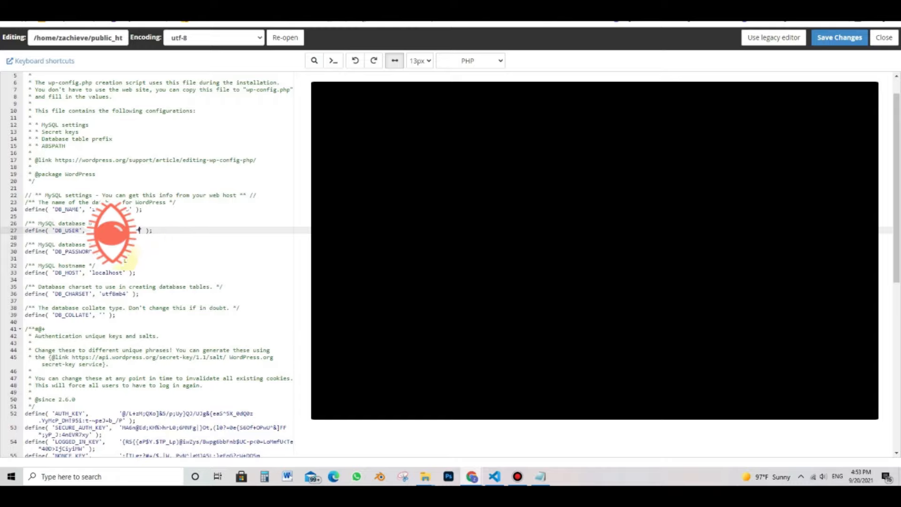
pyautogui.click(108, 252)
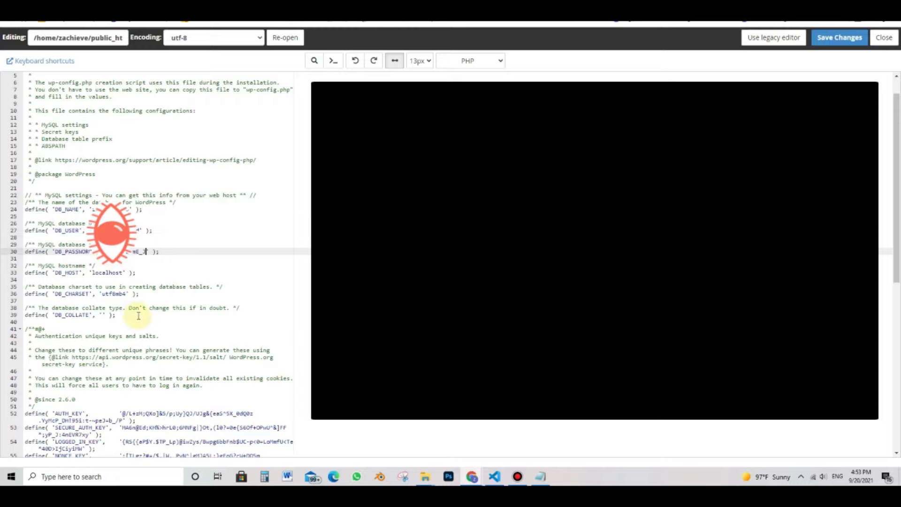
pyautogui.click(839, 37)
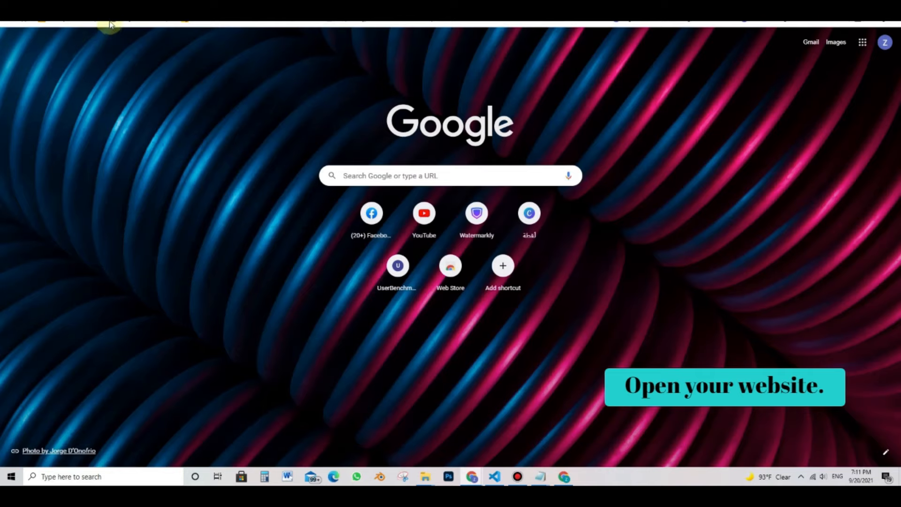
# Load the migrated site on its live domain in the browser and look through its home page.
pyautogui.hotkey('ctrl', 'l')
pyautogui.write('za')
pyautogui.press('Return')
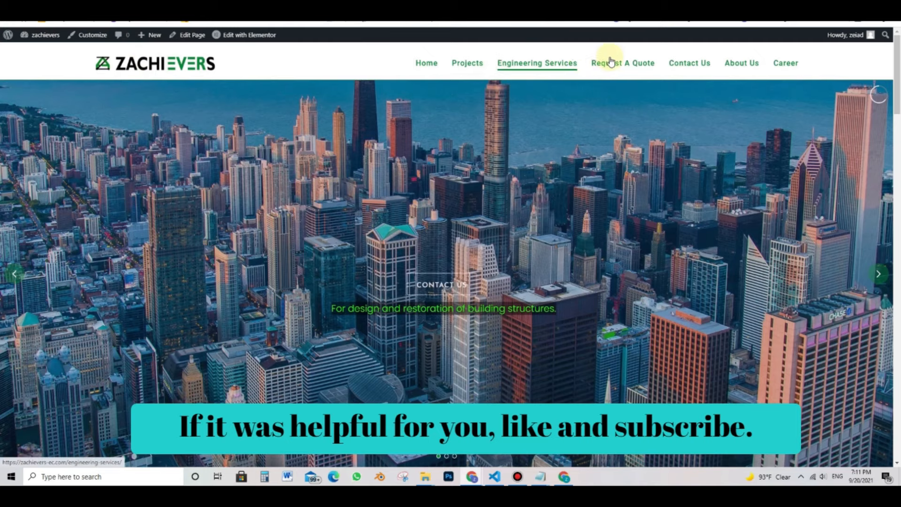
pyautogui.scroll(-4, 622, 158)
pyautogui.scroll(-10, 622, 158)
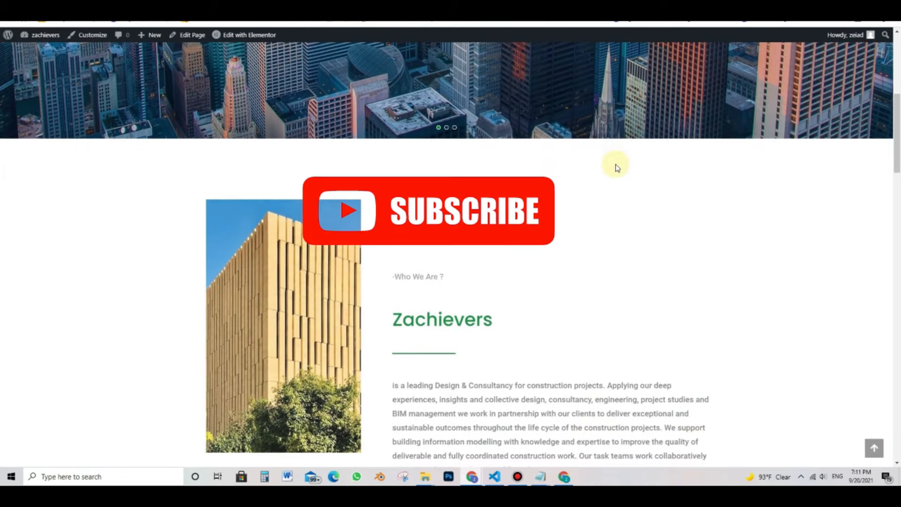
pyautogui.scroll(-11, 616, 168)
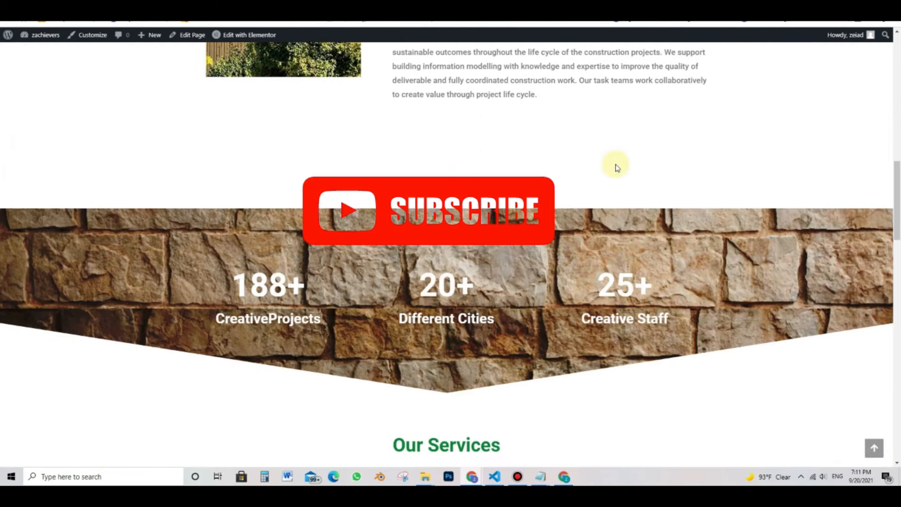
pyautogui.scroll(-10, 616, 167)
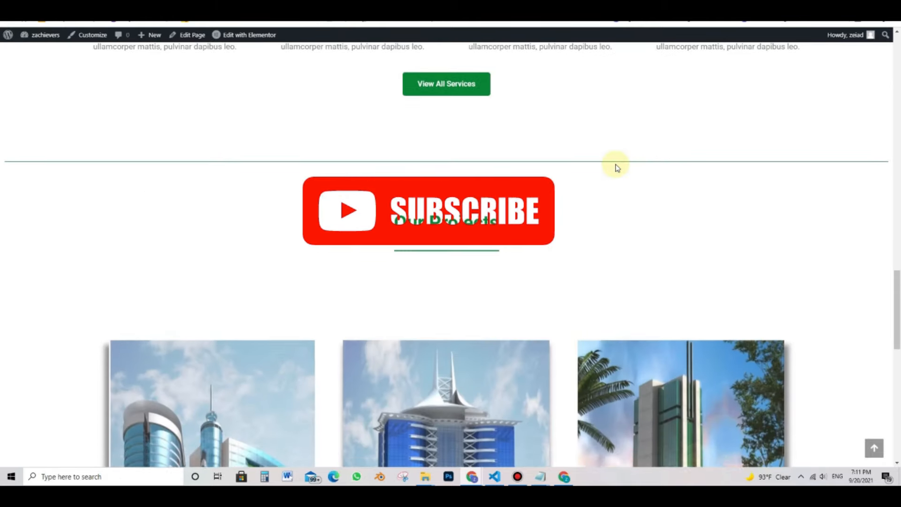